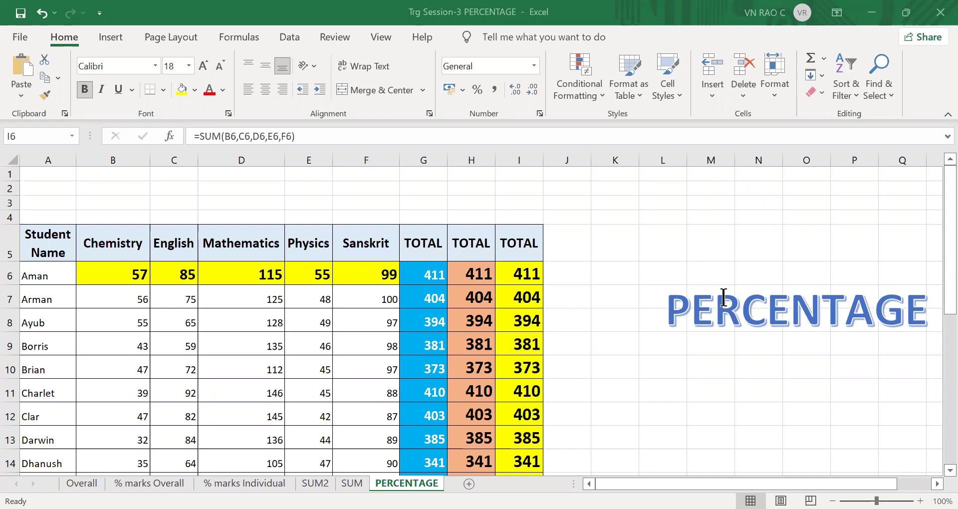
Shift the PERCENTAGE WordArt up-left and add a % on a new line beneath it
{"action": "left_click", "coordinate": [722, 301]}
{"action": "left_click_drag", "start_coordinate": [694, 273], "coordinate": [655, 228]}
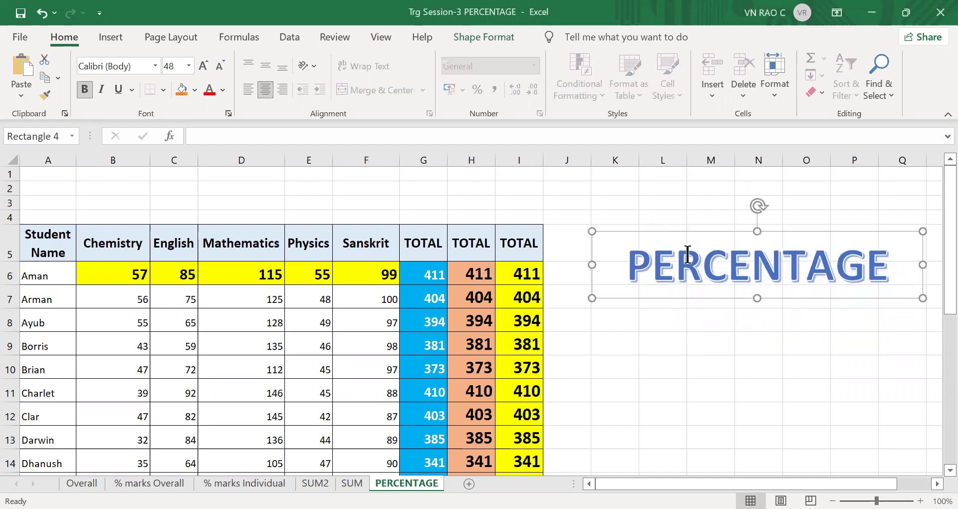
{"action": "left_click", "coordinate": [885, 266]}
{"action": "left_click", "coordinate": [886, 270]}
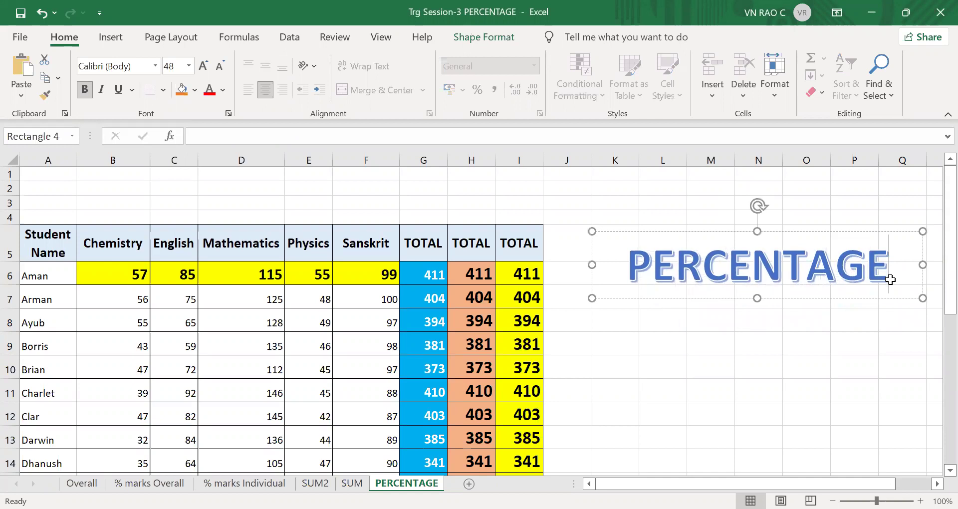
{"action": "key", "text": "Return"}
{"action": "type", "text": "%"}
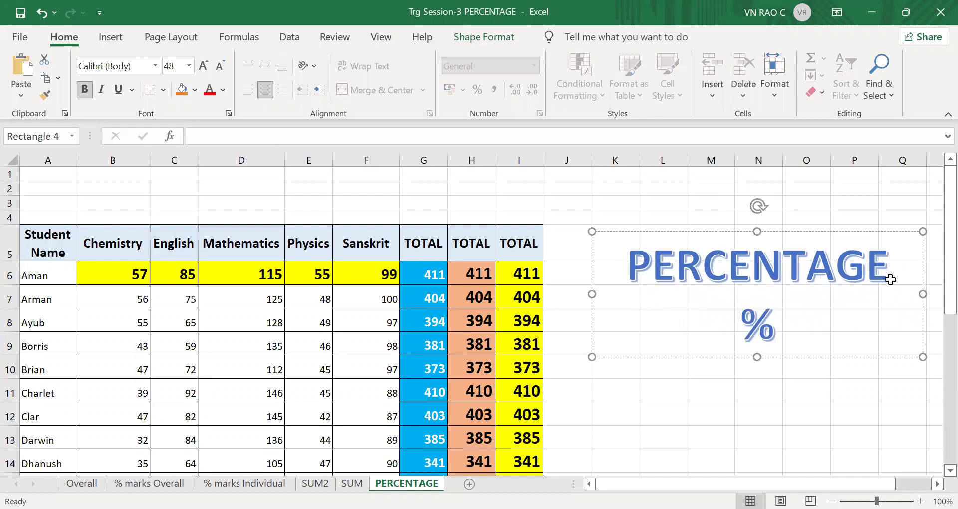
{"action": "left_click", "coordinate": [821, 407]}
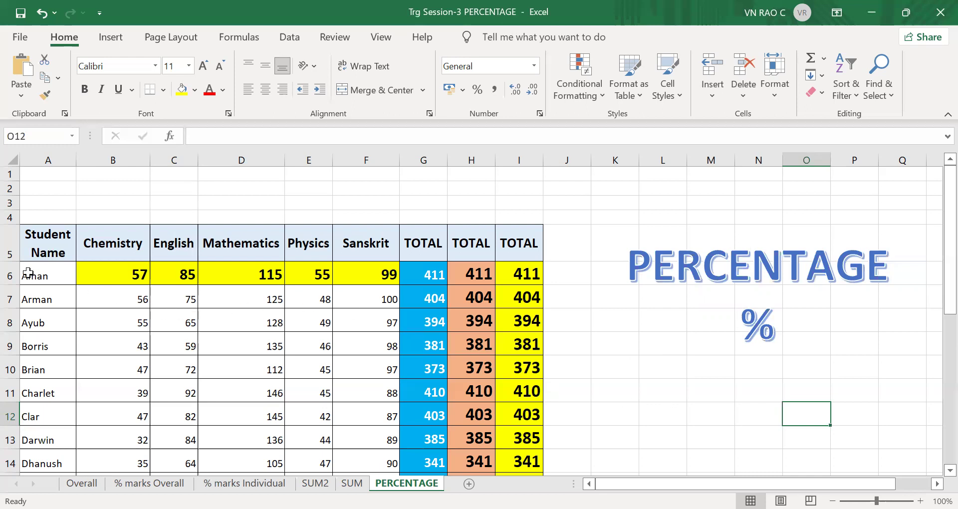
{"action": "left_click", "coordinate": [24, 155]}
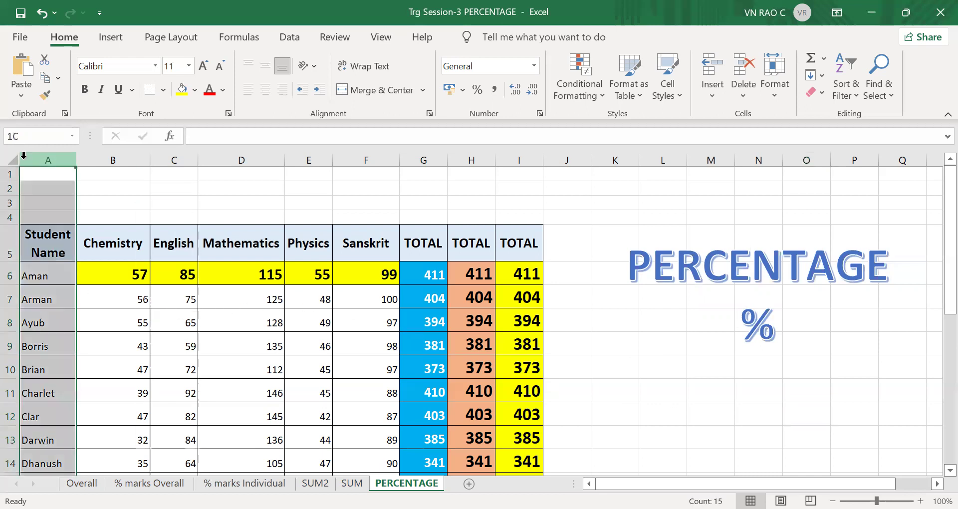
{"action": "left_click", "coordinate": [61, 272]}
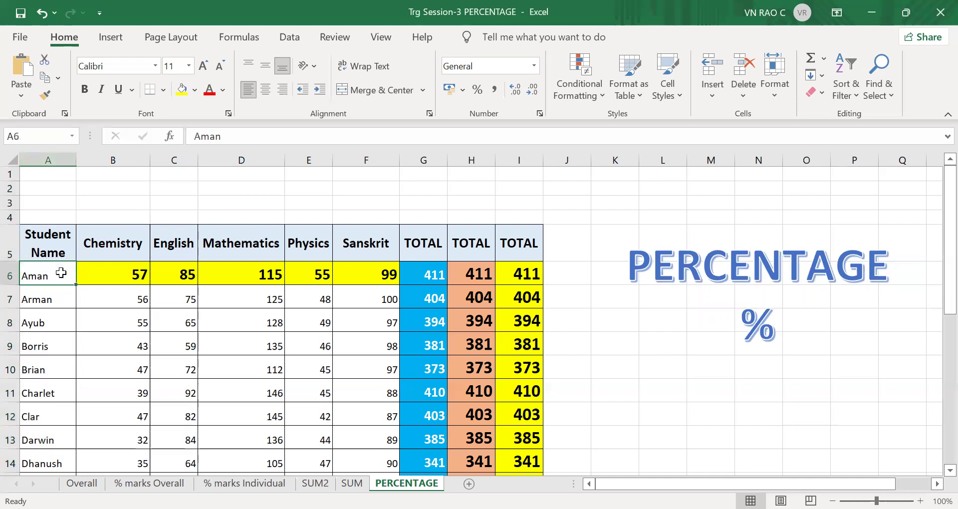
{"action": "key", "text": "Down"}
{"action": "key", "text": "Down"}
{"action": "key", "text": "Down"}
{"action": "key", "text": "Down"}
{"action": "key", "text": "Down"}
{"action": "key", "text": "Down"}
{"action": "key", "text": "Down"}
{"action": "key", "text": "Down"}
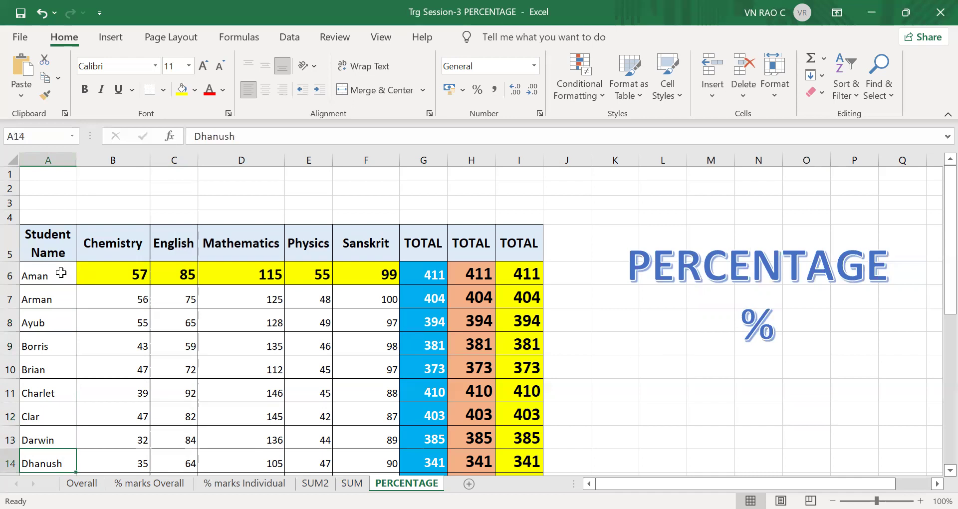
{"action": "key", "text": "Down"}
{"action": "key", "text": "Down"}
{"action": "key", "text": "Down"}
{"action": "key", "text": "Down"}
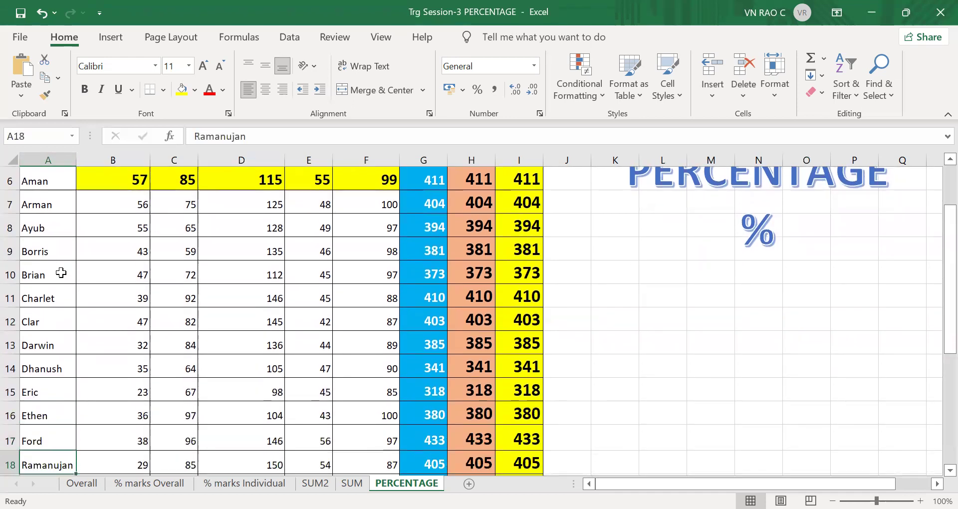
{"action": "key", "text": "Down"}
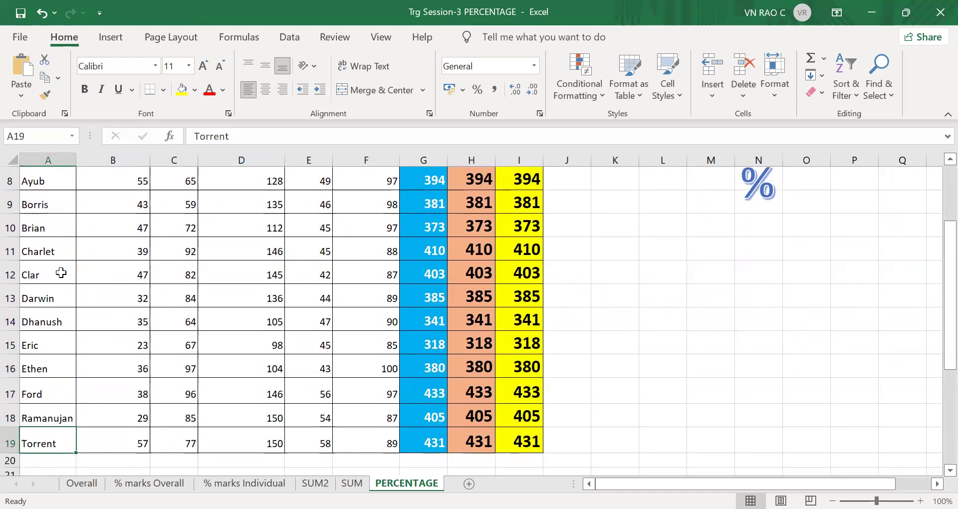
{"action": "key", "text": "Up"}
{"action": "key", "text": "Up"}
{"action": "key", "text": "Up"}
{"action": "key", "text": "Up"}
{"action": "key", "text": "Up"}
{"action": "key", "text": "Up"}
{"action": "key", "text": "Up"}
{"action": "key", "text": "Down"}
{"action": "key", "text": "Down"}
{"action": "key", "text": "Down"}
{"action": "key", "text": "Down"}
{"action": "key", "text": "Down"}
{"action": "key", "text": "Up"}
{"action": "key", "text": "Right"}
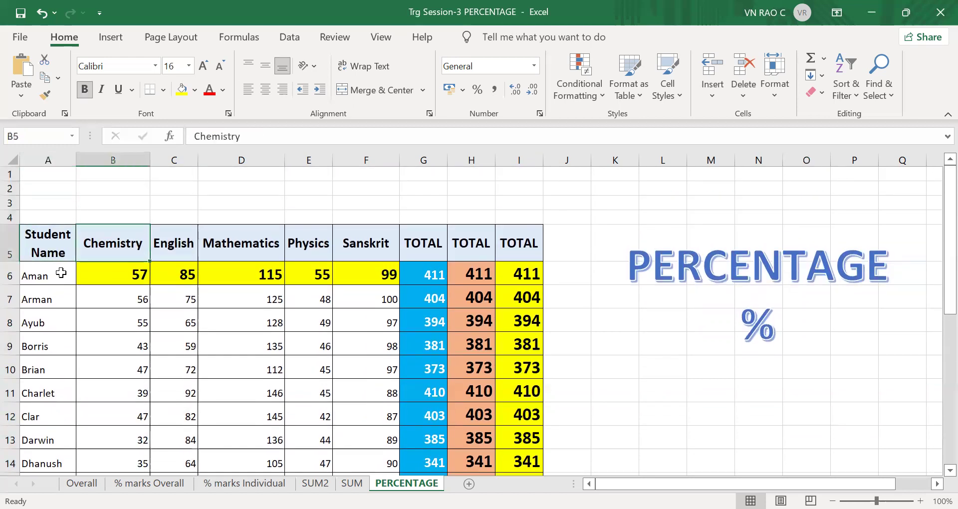
{"action": "key", "text": "Right"}
{"action": "key", "text": "Right"}
{"action": "key", "text": "Right"}
{"action": "key", "text": "Right"}
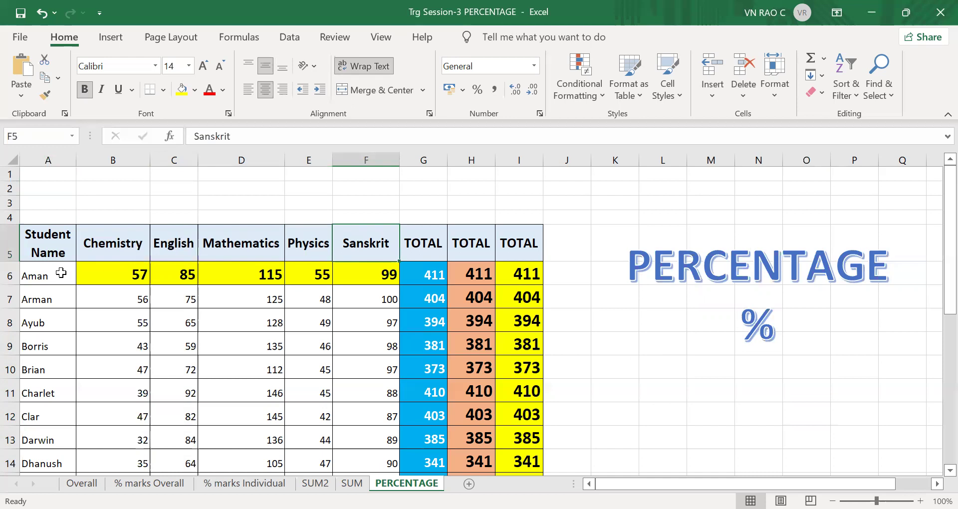
{"action": "key", "text": "Left"}
{"action": "key", "text": "Left"}
{"action": "key", "text": "Left"}
{"action": "key", "text": "Left"}
{"action": "key", "text": "Right"}
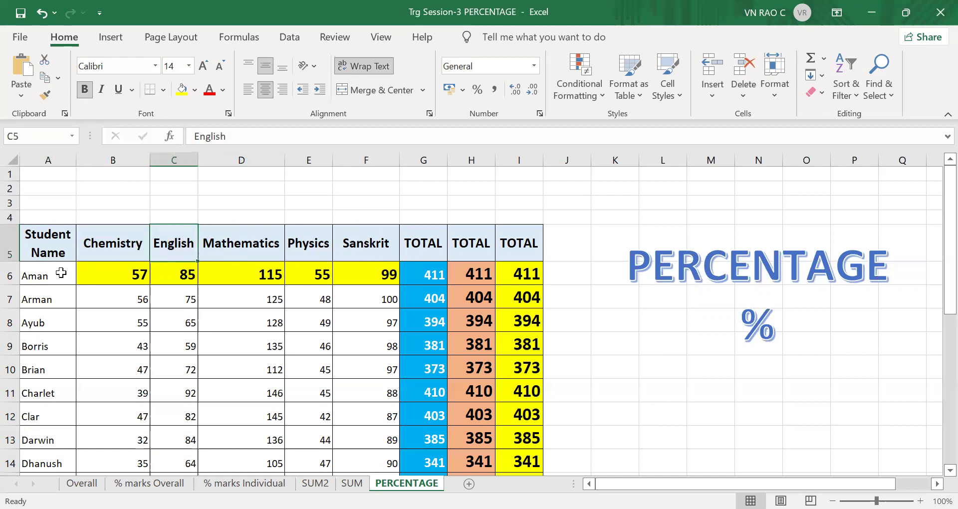
{"action": "key", "text": "Right"}
{"action": "key", "text": "Right"}
{"action": "key", "text": "Right"}
{"action": "key", "text": "Down"}
{"action": "key", "text": "Right"}
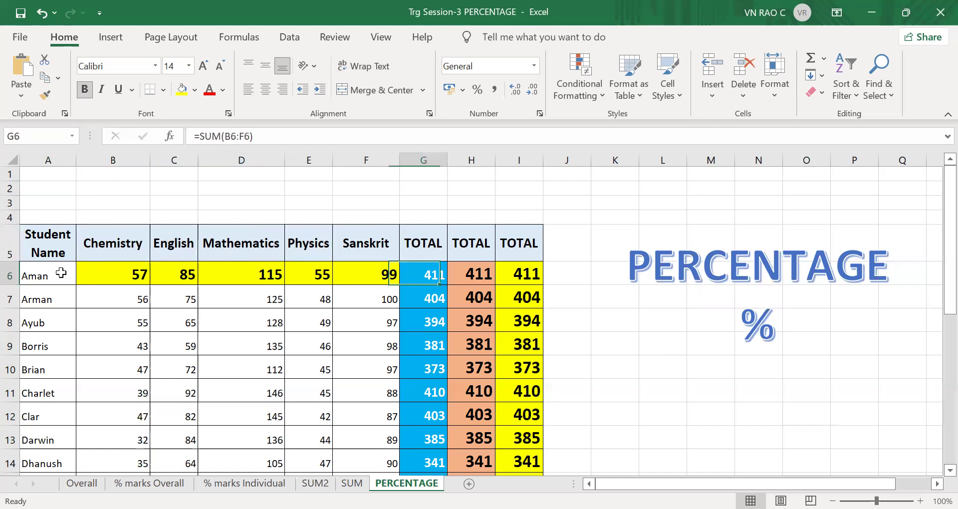
{"action": "key", "text": "Right"}
{"action": "key", "text": "Right"}
{"action": "key", "text": "Left"}
{"action": "key", "text": "Left"}
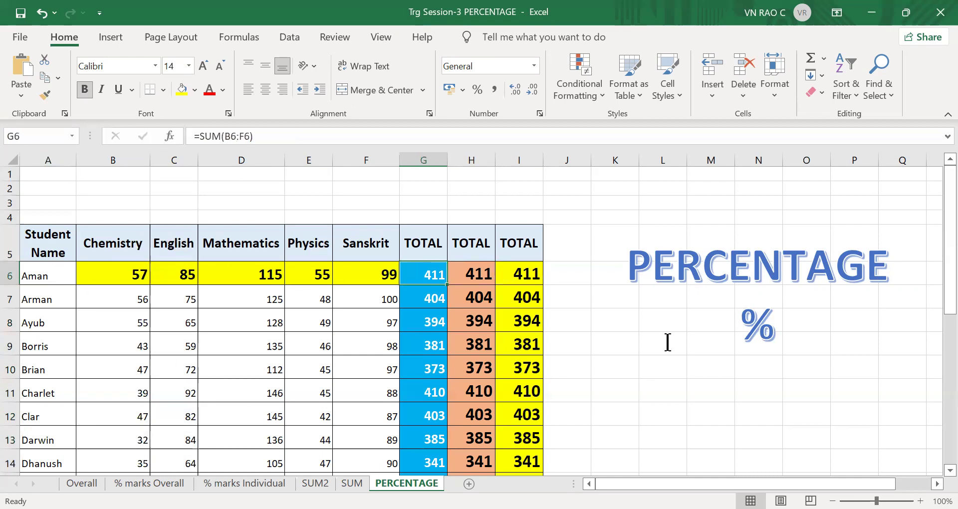
Reposition the PERCENTAGE label below the marks table, zooming out to 80% to see it
{"action": "left_click", "coordinate": [694, 251]}
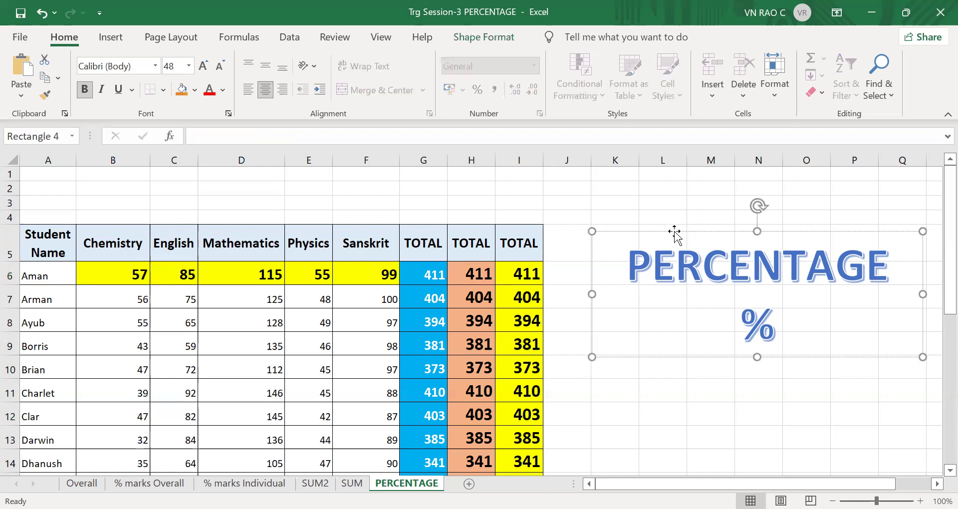
{"action": "left_click_drag", "start_coordinate": [677, 259], "coordinate": [687, 403]}
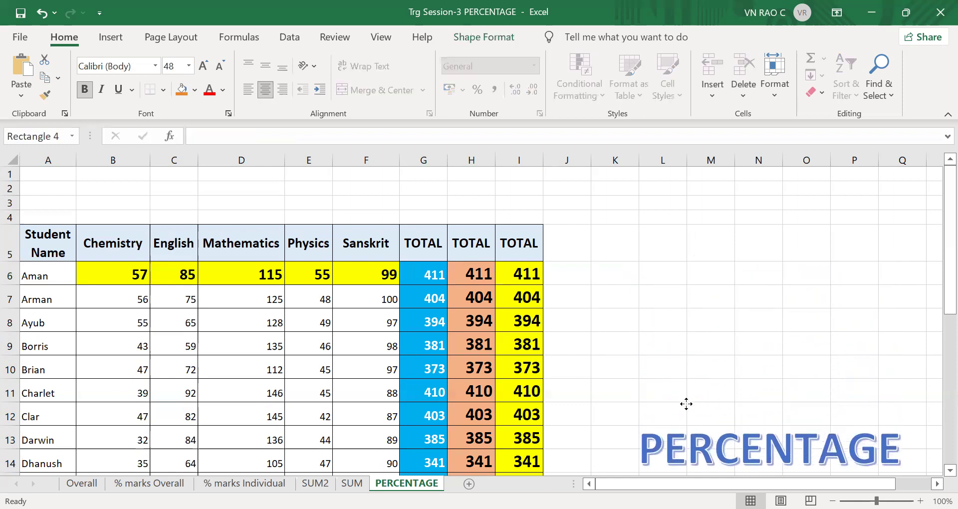
{"action": "scroll", "coordinate": [937, 455], "scroll_direction": "down", "scroll_amount": 3}
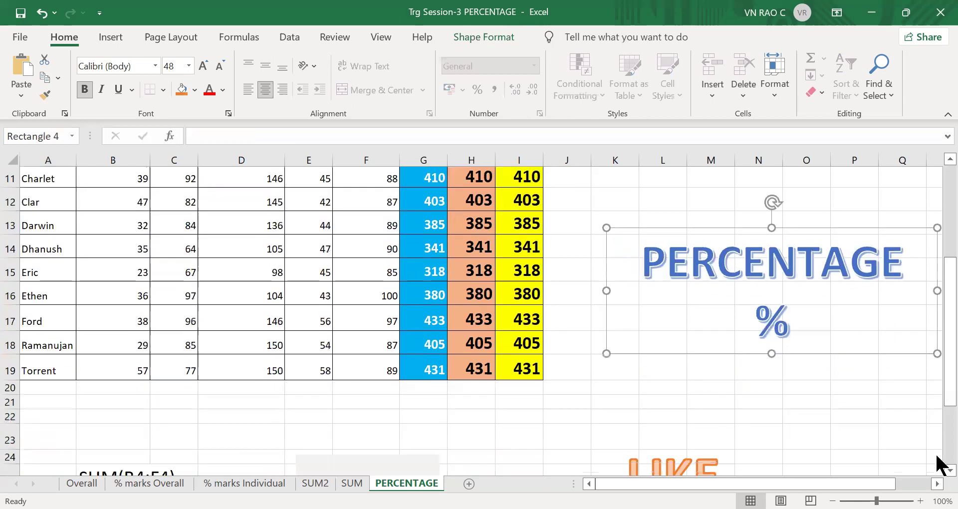
{"action": "scroll", "coordinate": [937, 456], "scroll_direction": "down", "scroll_amount": 2}
{"action": "left_click", "coordinate": [666, 384]}
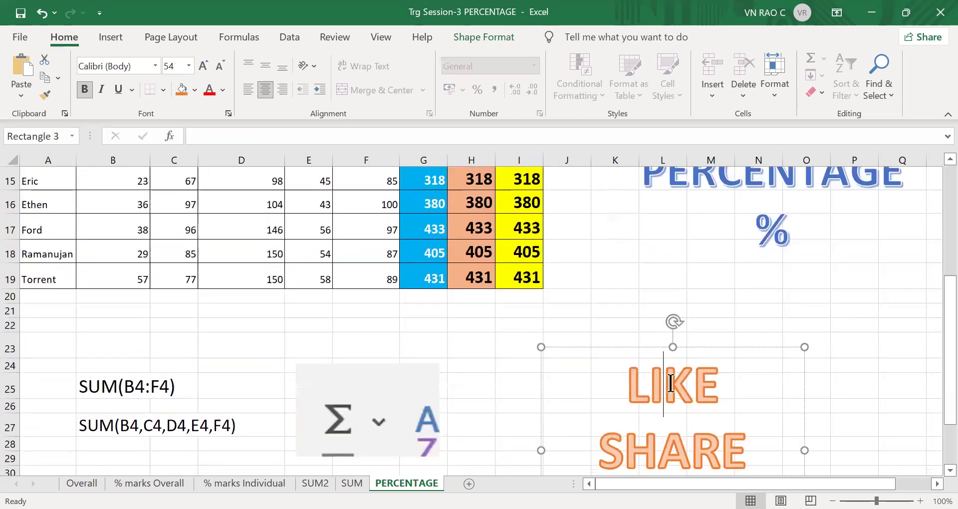
{"action": "left_click", "coordinate": [714, 190]}
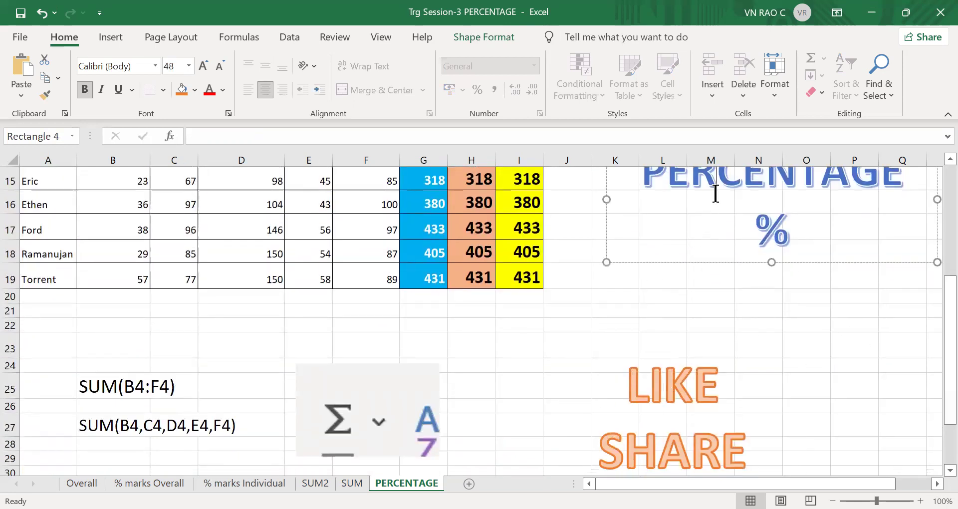
{"action": "left_click_drag", "start_coordinate": [737, 263], "coordinate": [754, 405]}
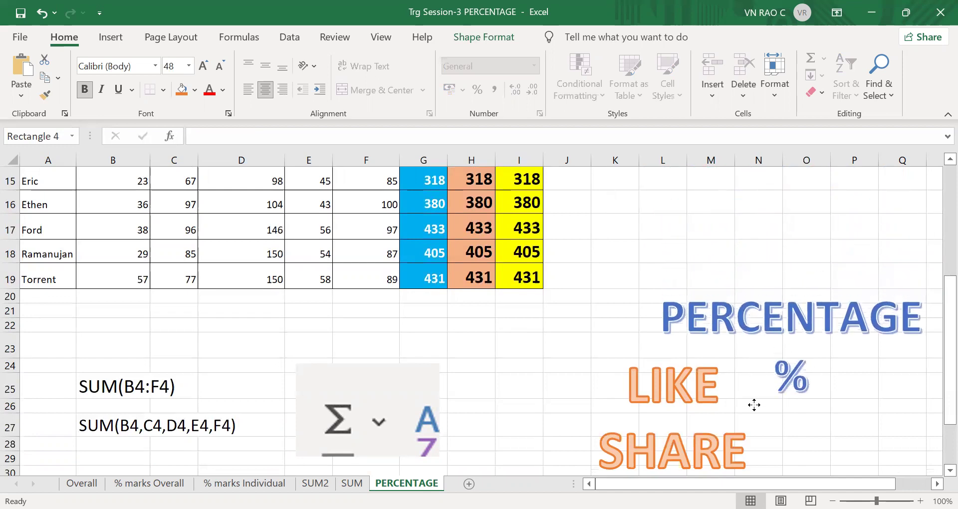
{"action": "key", "text": "Left"}
{"action": "key", "text": "Left"}
{"action": "key", "text": "Left"}
{"action": "key", "text": "Left"}
{"action": "key", "text": "Left"}
{"action": "key", "text": "Left"}
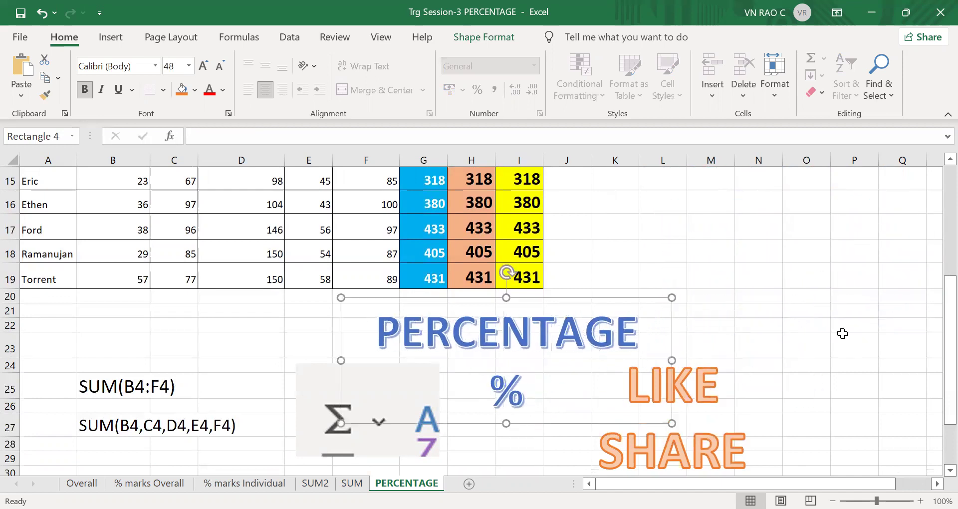
{"action": "scroll", "coordinate": [939, 177], "scroll_direction": "up", "scroll_amount": 3}
{"action": "scroll", "coordinate": [939, 177], "scroll_direction": "up", "scroll_amount": 2}
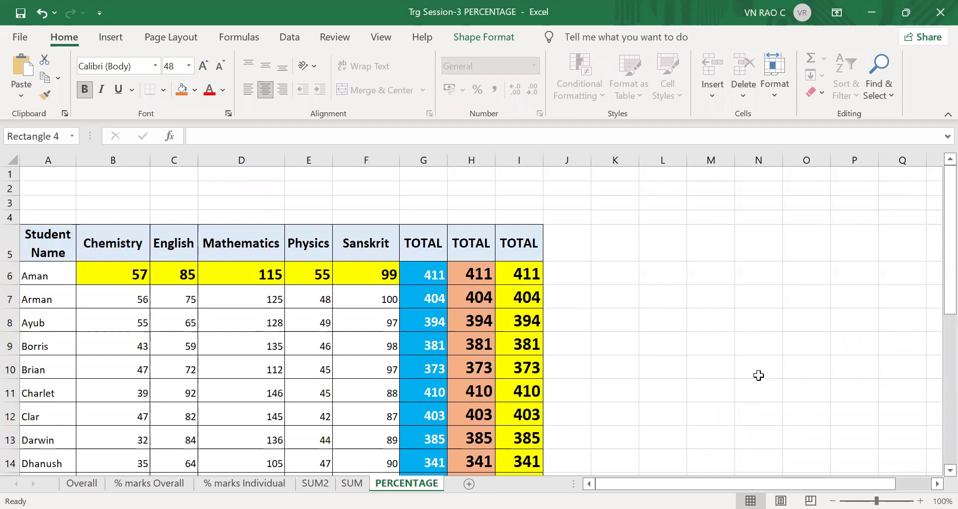
{"action": "left_click", "coordinate": [833, 501]}
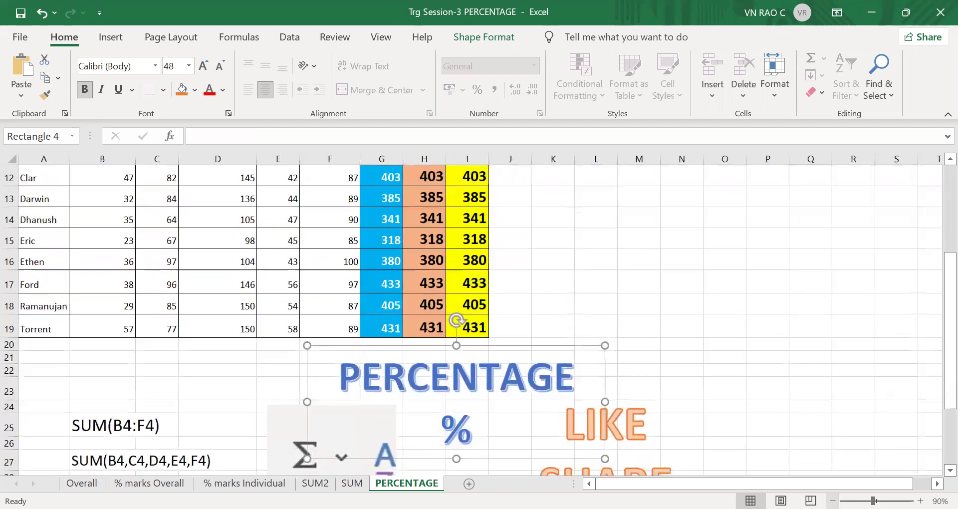
{"action": "scroll", "coordinate": [938, 200], "scroll_direction": "up", "scroll_amount": 4}
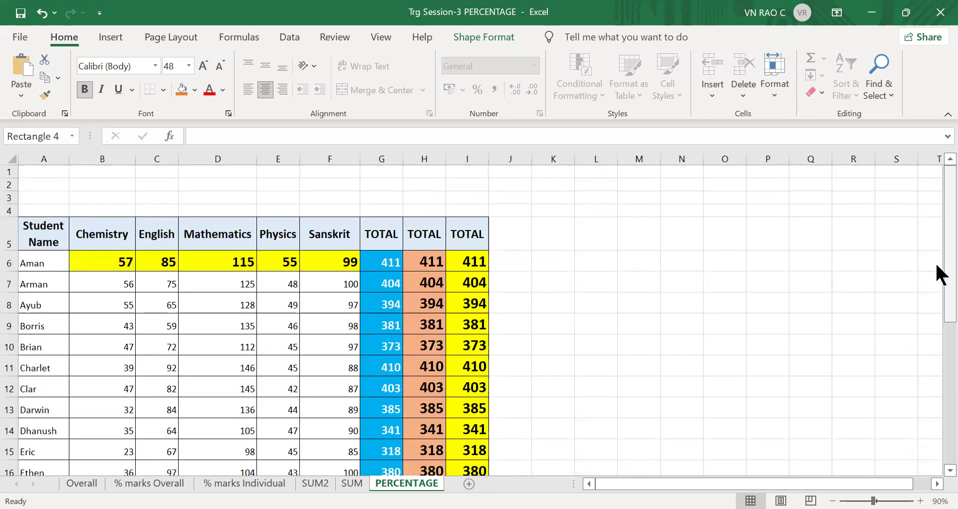
{"action": "left_click_drag", "start_coordinate": [938, 266], "coordinate": [937, 295]}
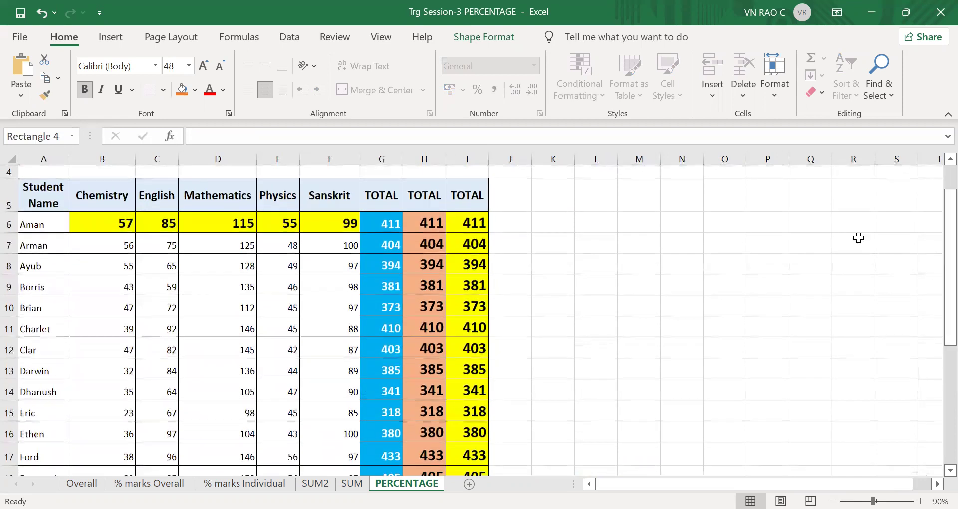
{"action": "scroll", "coordinate": [937, 475], "scroll_direction": "down", "scroll_amount": 1}
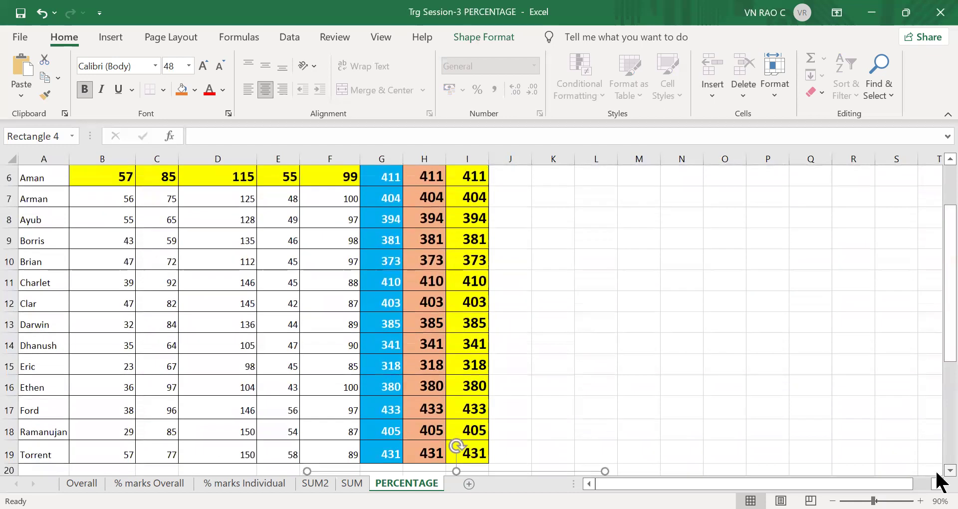
{"action": "left_click", "coordinate": [833, 501]}
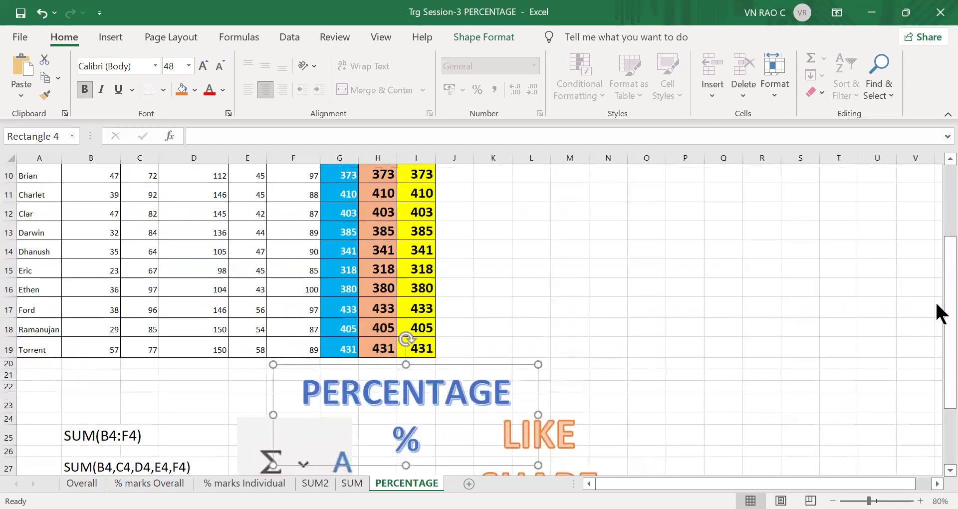
{"action": "left_click_drag", "start_coordinate": [941, 314], "coordinate": [937, 270]}
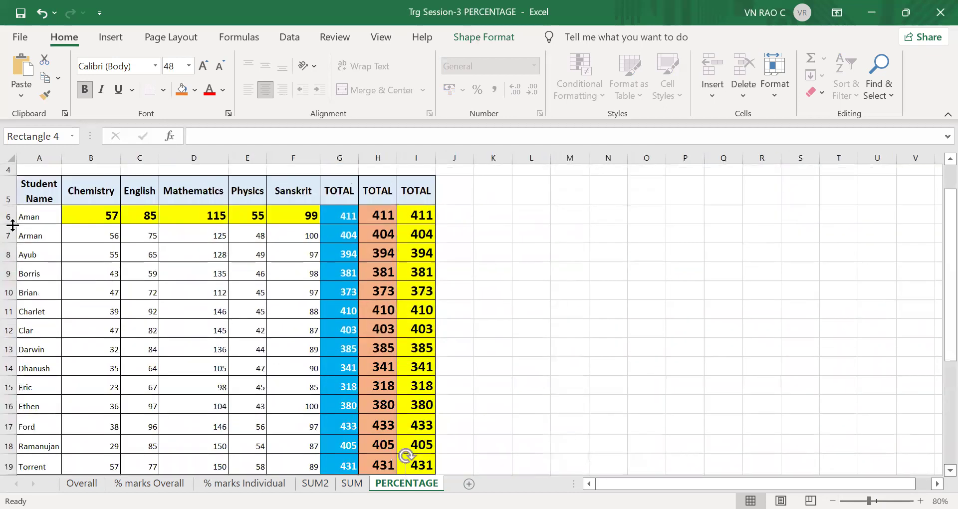
Insert a blank row 6 above Aman's marks
{"action": "right_click", "coordinate": [9, 216]}
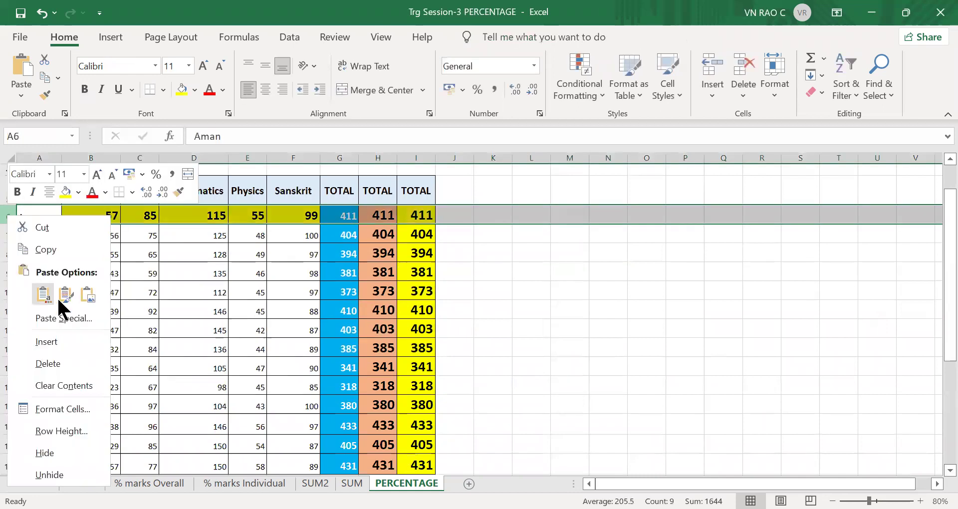
{"action": "left_click", "coordinate": [45, 341]}
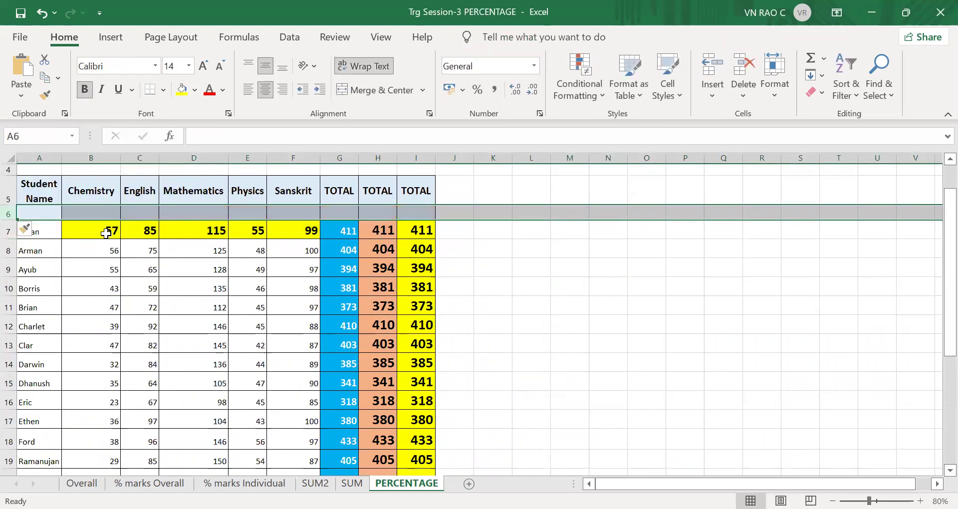
{"action": "left_click", "coordinate": [33, 206]}
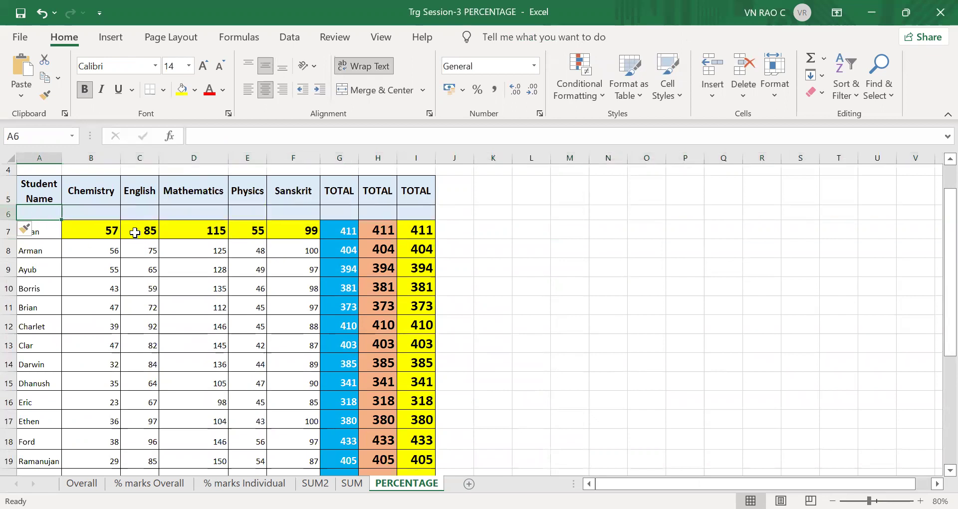
Enter TOTAL in A6 and the maximums 60, 100, 150, 60, 100 across B6:F6
{"action": "type", "text": "TorrentTOTAL"}
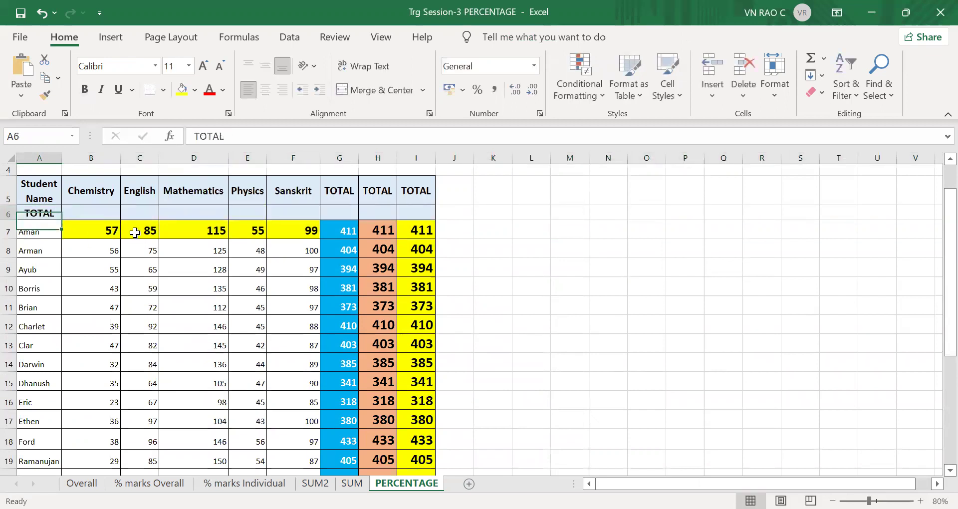
{"action": "key", "text": "Tab"}
{"action": "type", "text": "60"}
{"action": "key", "text": "Tab"}
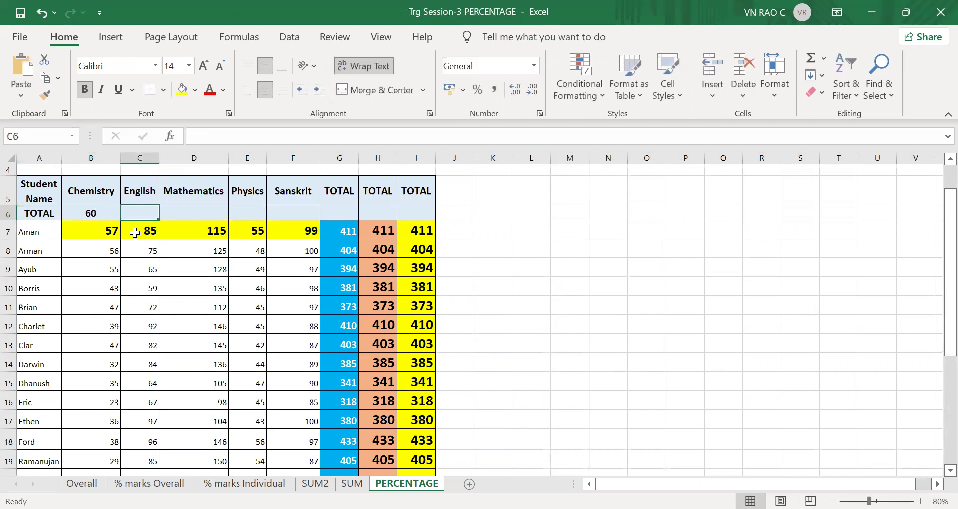
{"action": "type", "text": "100"}
{"action": "key", "text": "Tab"}
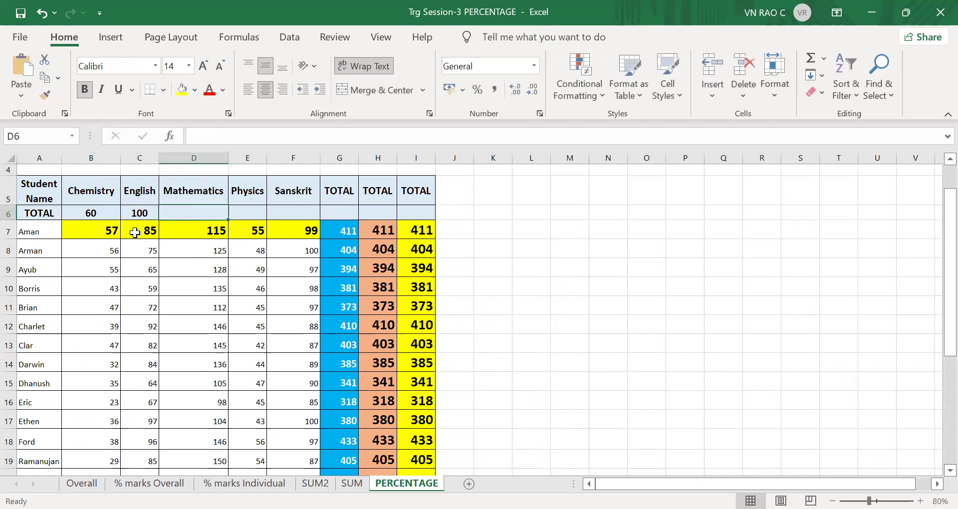
{"action": "type", "text": "150"}
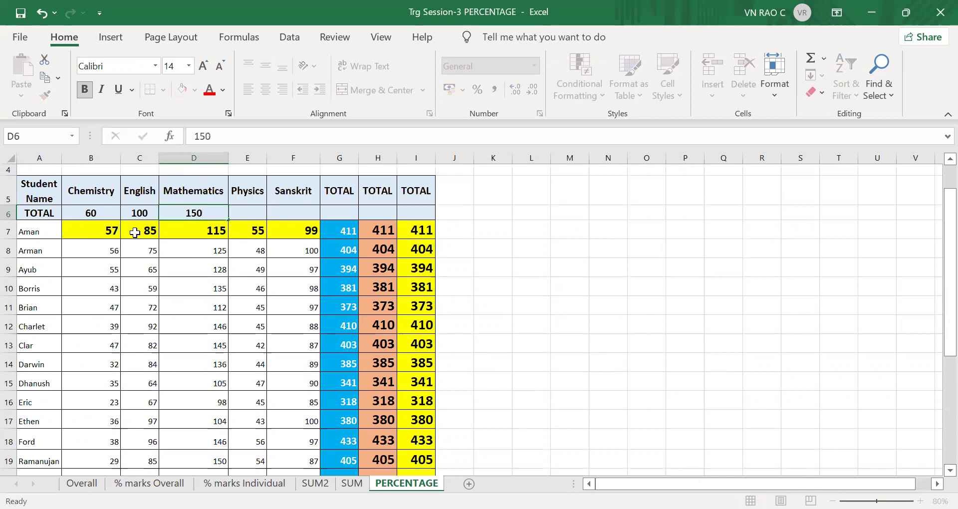
{"action": "key", "text": "Tab"}
{"action": "type", "text": "60"}
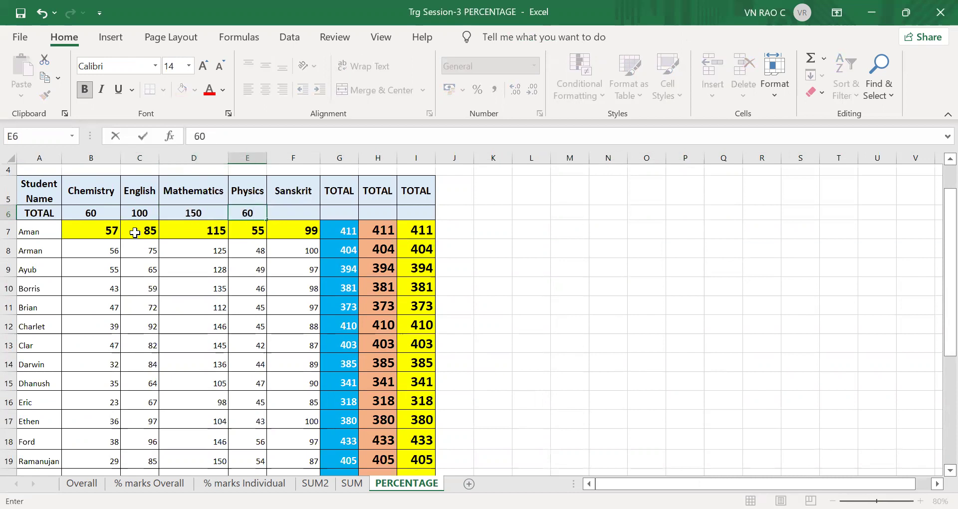
{"action": "key", "text": "Tab"}
{"action": "type", "text": "100"}
{"action": "key", "text": "Down"}
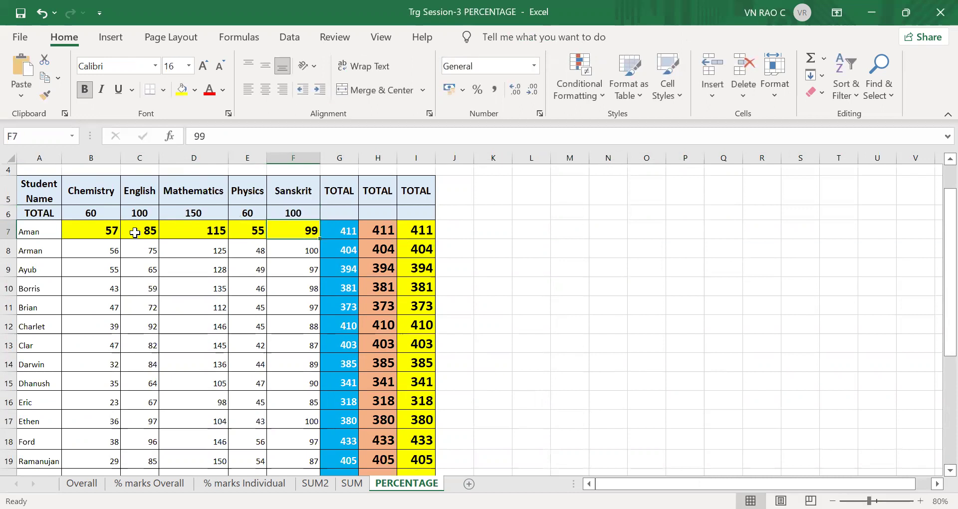
AutoSum B6:F6 into G6 as =SUM(B6:F6), giving 470
{"action": "key", "text": "Up"}
{"action": "key", "text": "Right"}
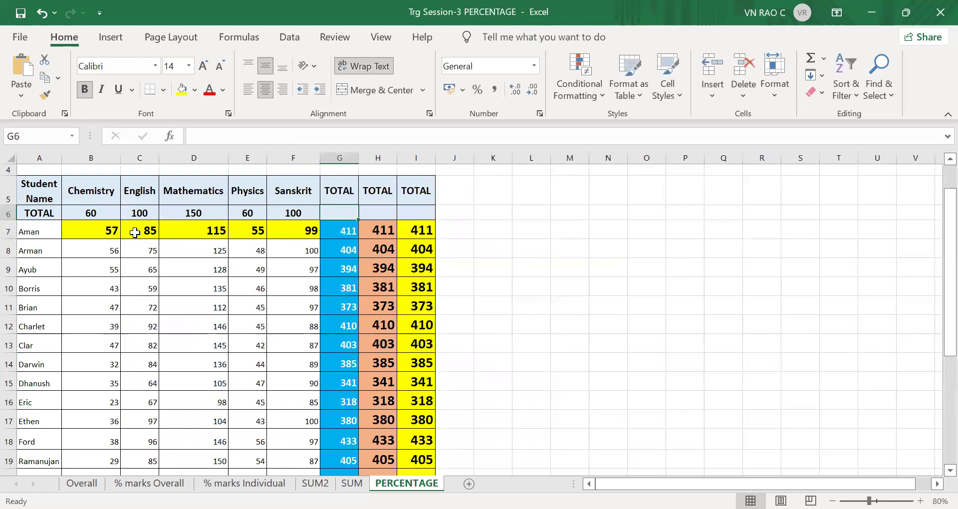
{"action": "left_click_drag", "start_coordinate": [85, 213], "coordinate": [284, 209]}
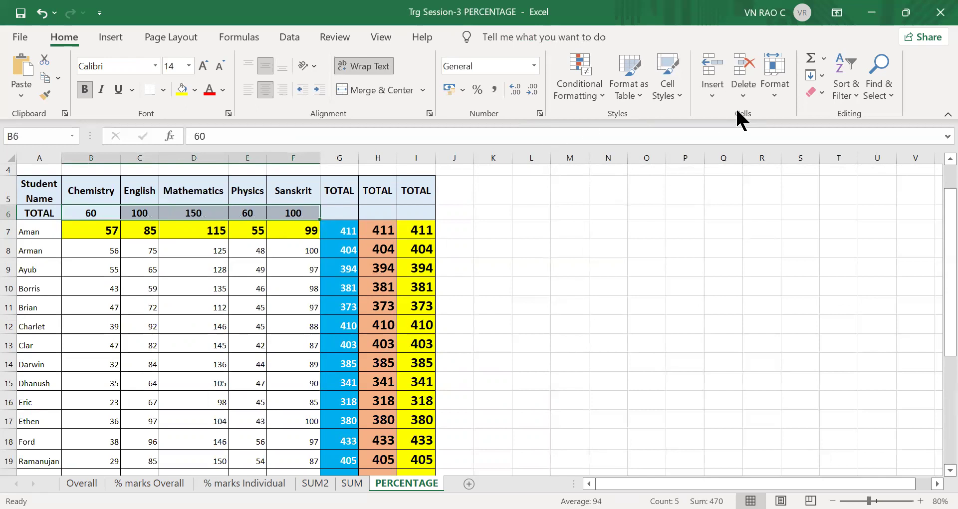
{"action": "left_click", "coordinate": [809, 62]}
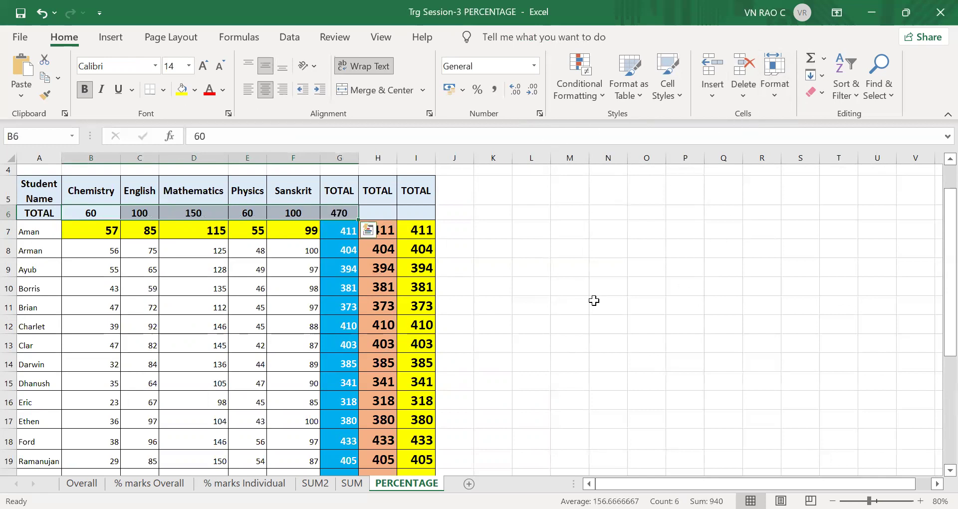
{"action": "left_click", "coordinate": [348, 212]}
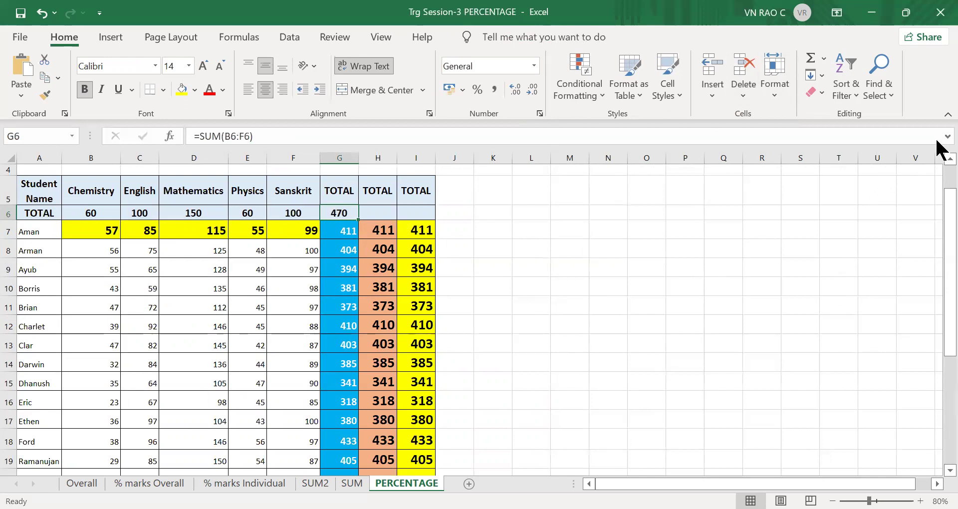
{"action": "left_click", "coordinate": [946, 137]}
{"action": "left_click", "coordinate": [938, 141]}
Give G6's 470 a light-blue fill, white font colour and 16 pt size
{"action": "scroll", "coordinate": [881, 394], "scroll_direction": "up", "scroll_amount": 2}
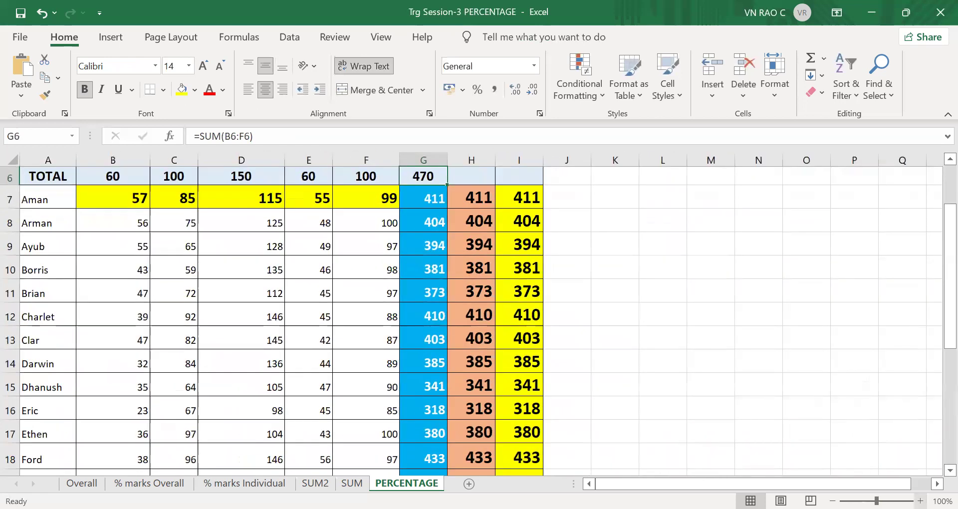
{"action": "left_click_drag", "start_coordinate": [948, 342], "coordinate": [948, 301]}
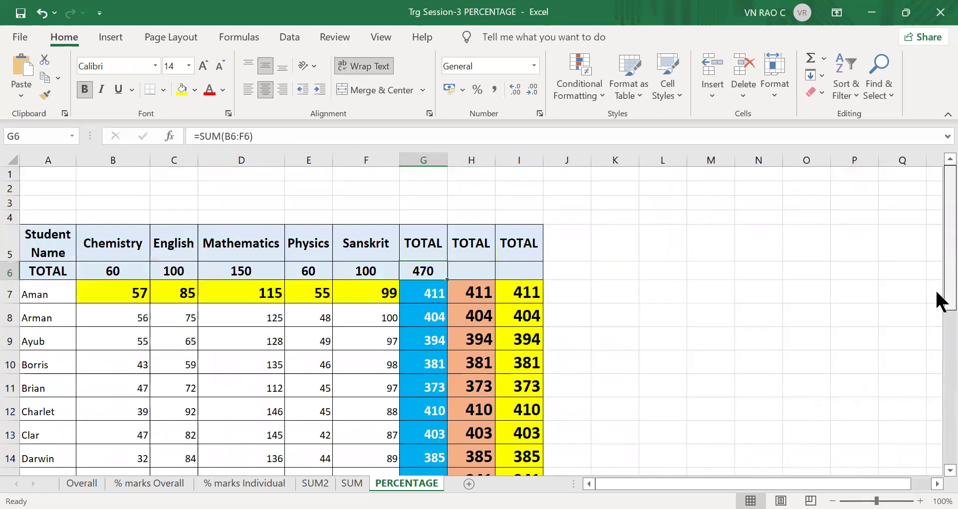
{"action": "left_click", "coordinate": [921, 501]}
{"action": "left_click", "coordinate": [921, 501]}
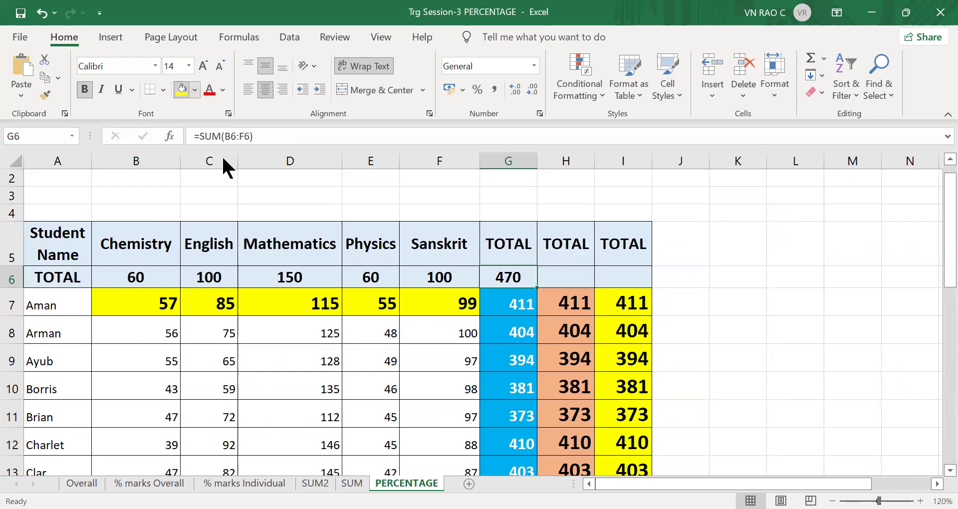
{"action": "left_click", "coordinate": [194, 90]}
{"action": "left_click", "coordinate": [263, 229]}
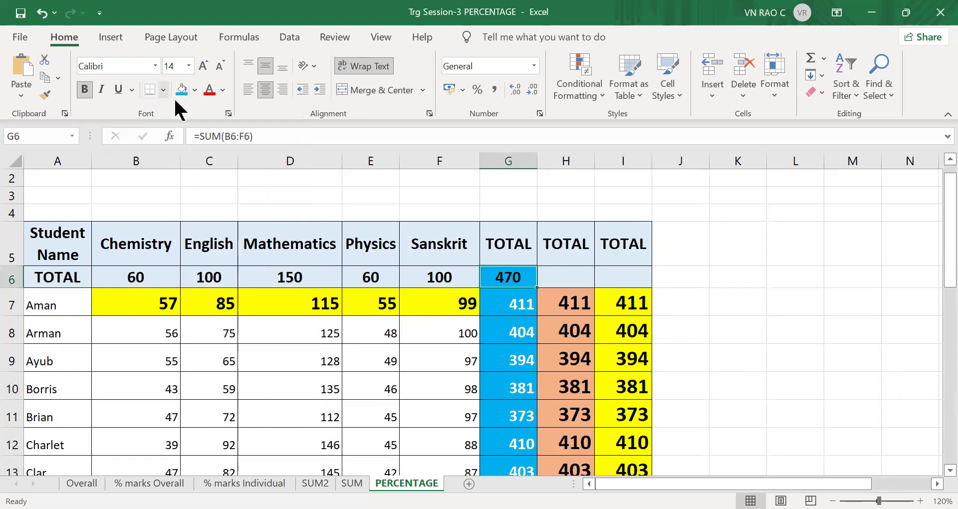
{"action": "left_click", "coordinate": [223, 90]}
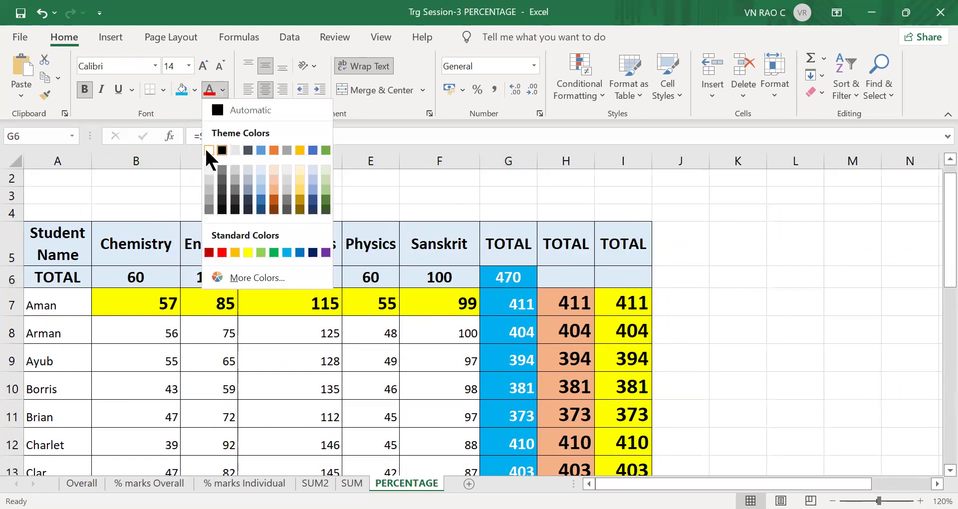
{"action": "left_click", "coordinate": [204, 146]}
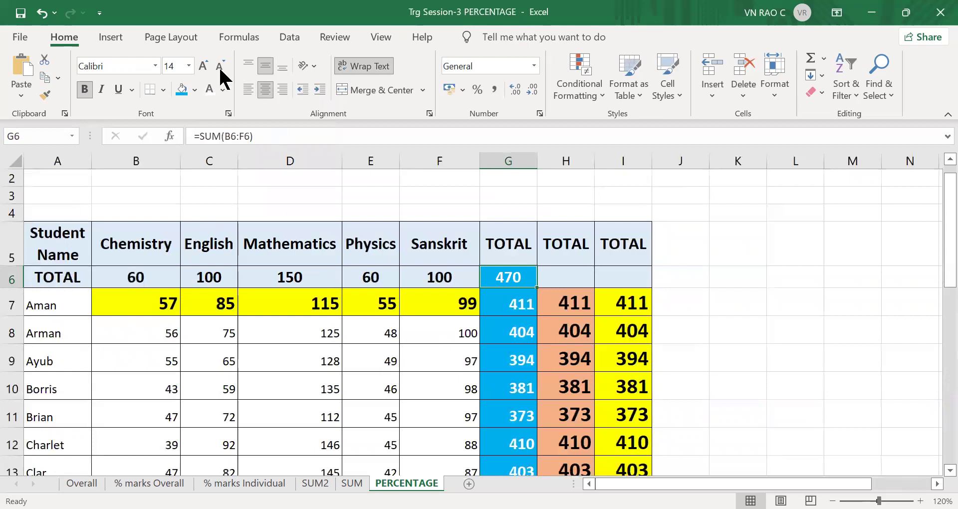
{"action": "left_click", "coordinate": [203, 60]}
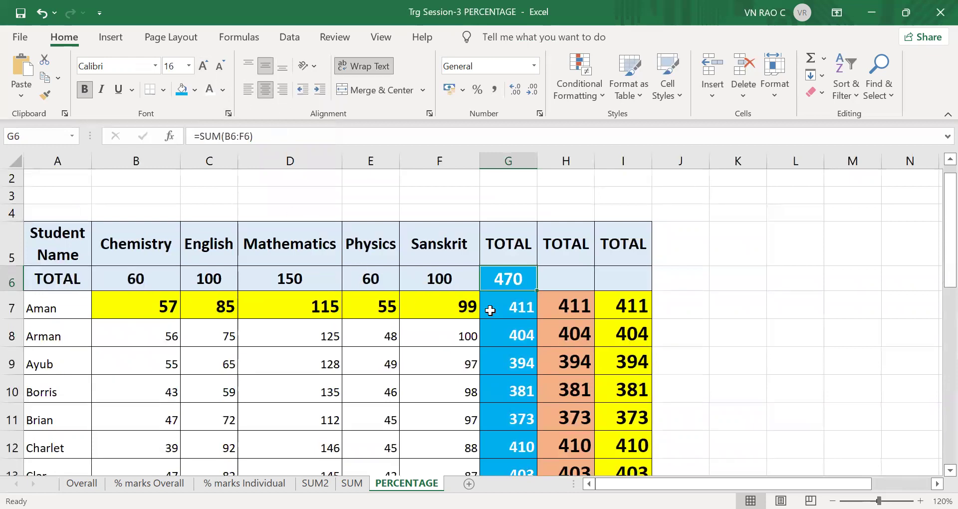
{"action": "left_click", "coordinate": [552, 306]}
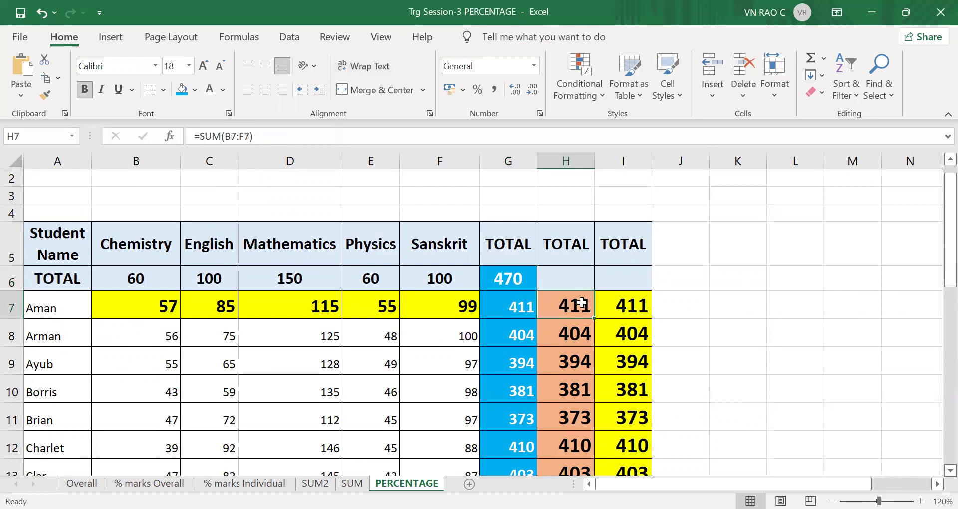
{"action": "left_click_drag", "start_coordinate": [581, 304], "coordinate": [625, 306]}
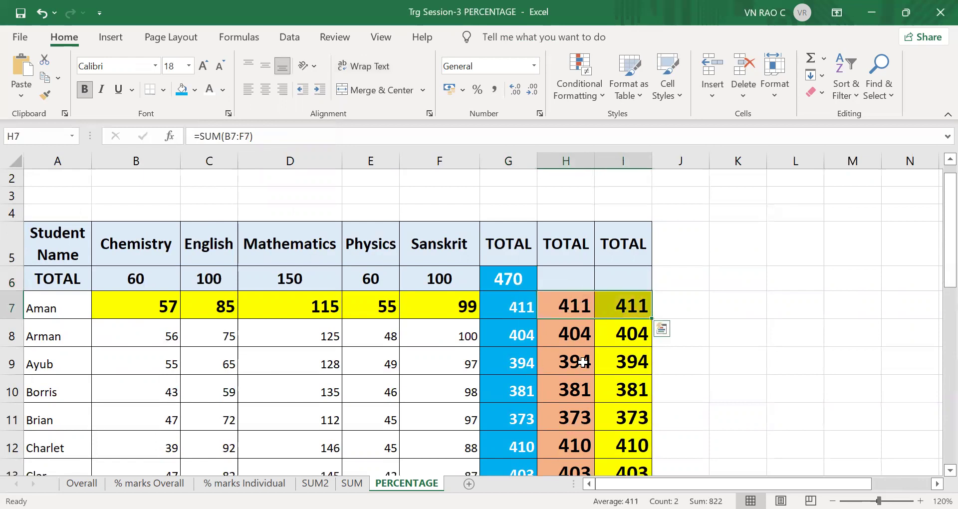
Clear the contents of the two extra TOTAL columns H and I
{"action": "left_click_drag", "start_coordinate": [562, 160], "coordinate": [620, 161]}
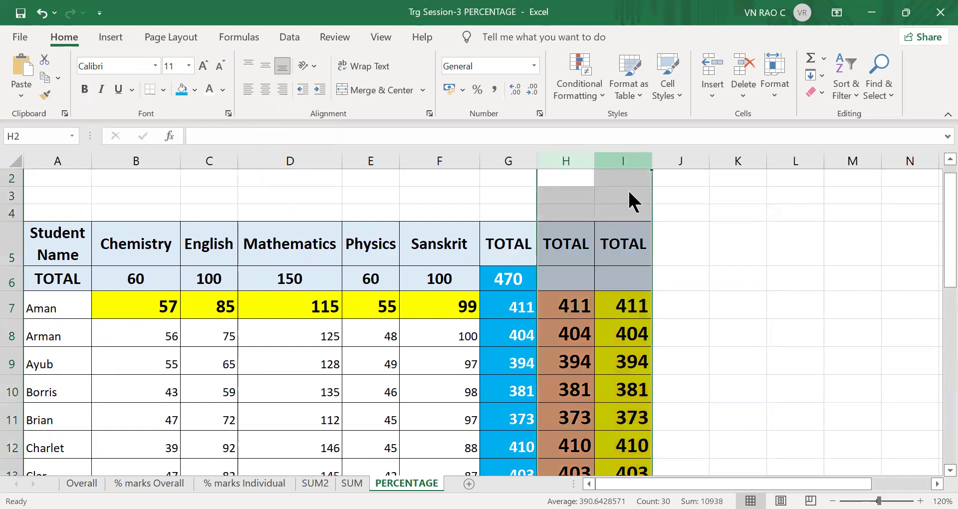
{"action": "key", "text": "Delete"}
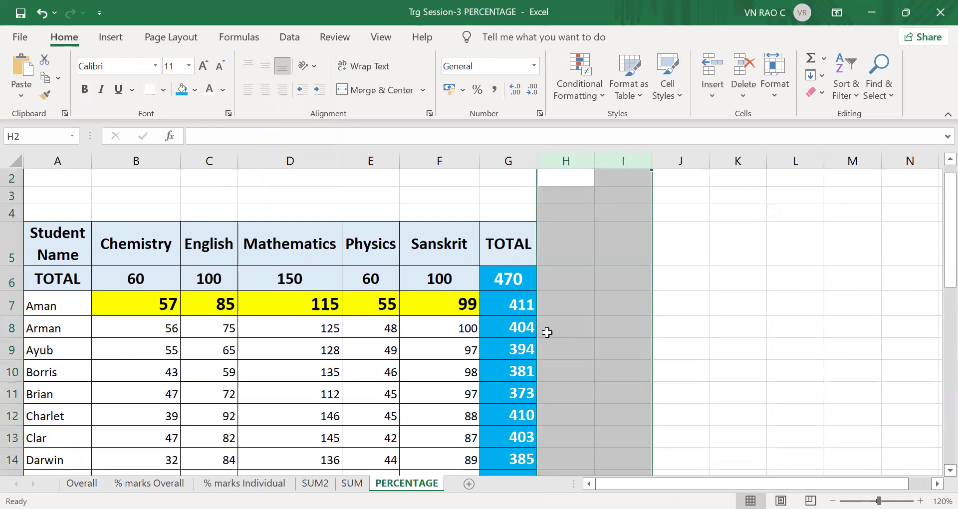
{"action": "left_click", "coordinate": [525, 306]}
{"action": "left_click", "coordinate": [561, 308]}
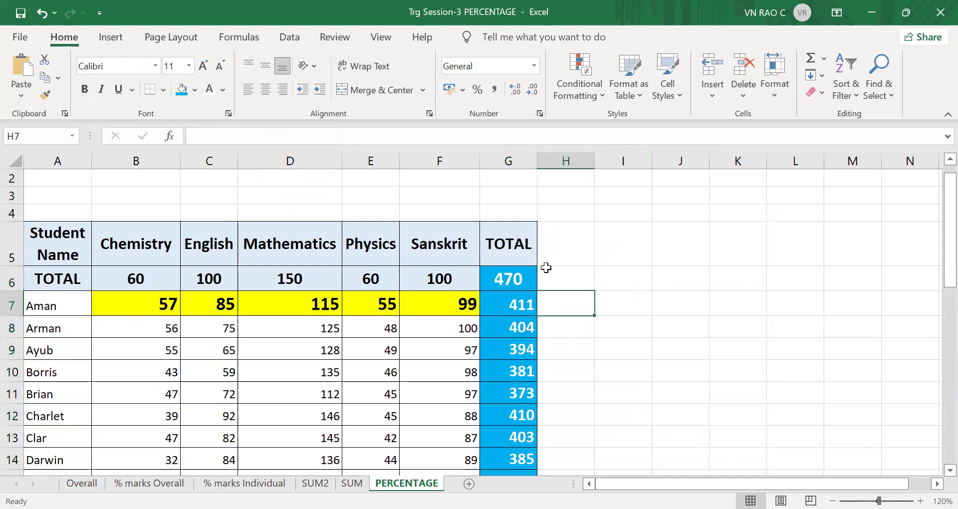
Copy the formatted TOTAL header into H5 and change its text to %
{"action": "left_click", "coordinate": [545, 247]}
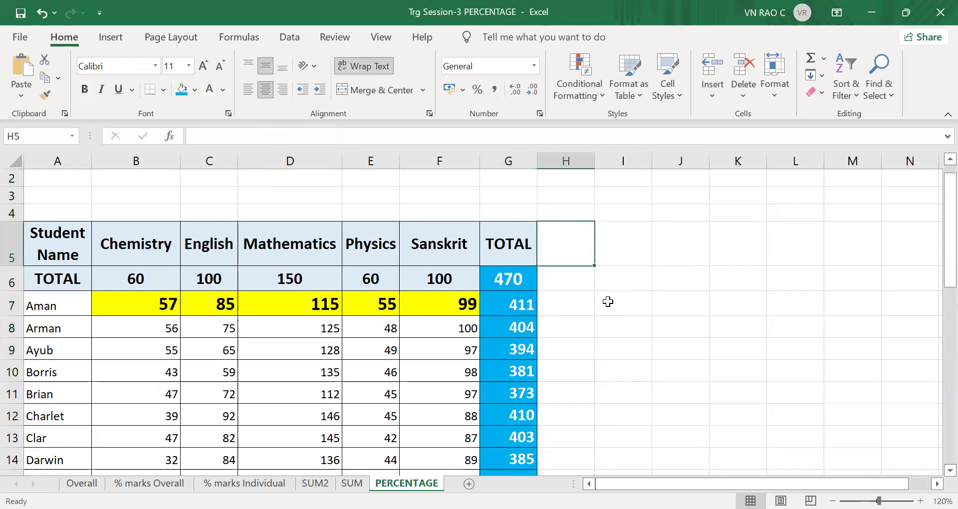
{"action": "left_click", "coordinate": [515, 235]}
{"action": "left_click_drag", "start_coordinate": [536, 263], "coordinate": [568, 267]}
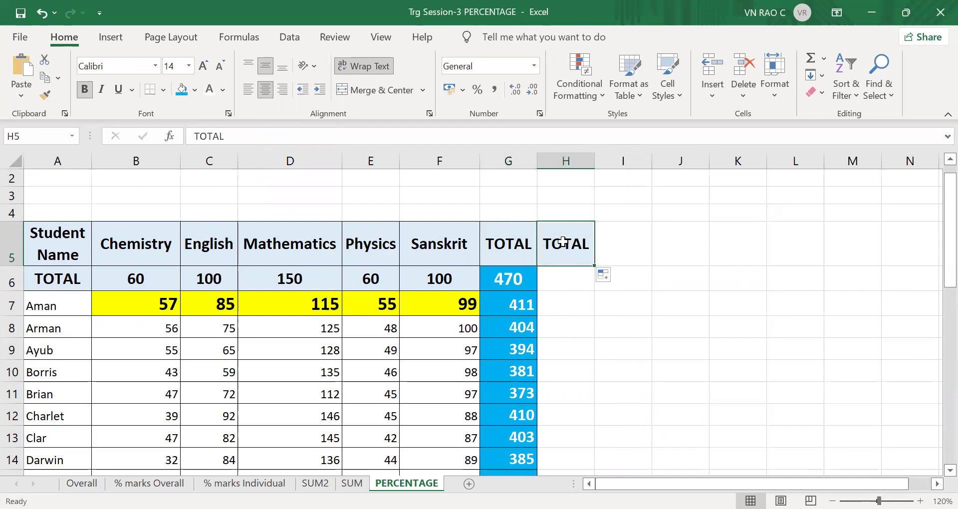
{"action": "double_click", "coordinate": [564, 245]}
{"action": "key", "text": "Delete"}
{"action": "key", "text": "Delete"}
{"action": "key", "text": "Delete"}
{"action": "key", "text": "Delete"}
{"action": "key", "text": "Delete"}
{"action": "type", "text": "%"}
{"action": "key", "text": "Return"}
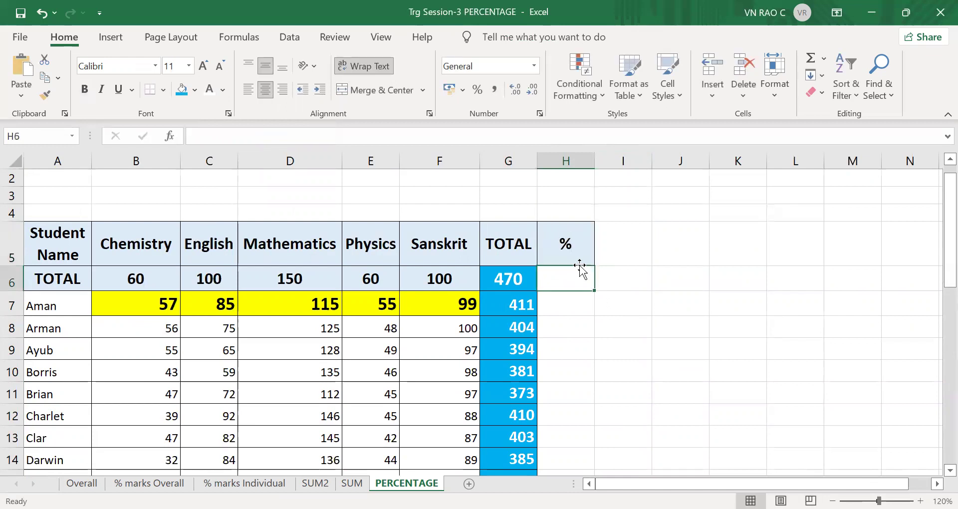
{"action": "key", "text": "Return"}
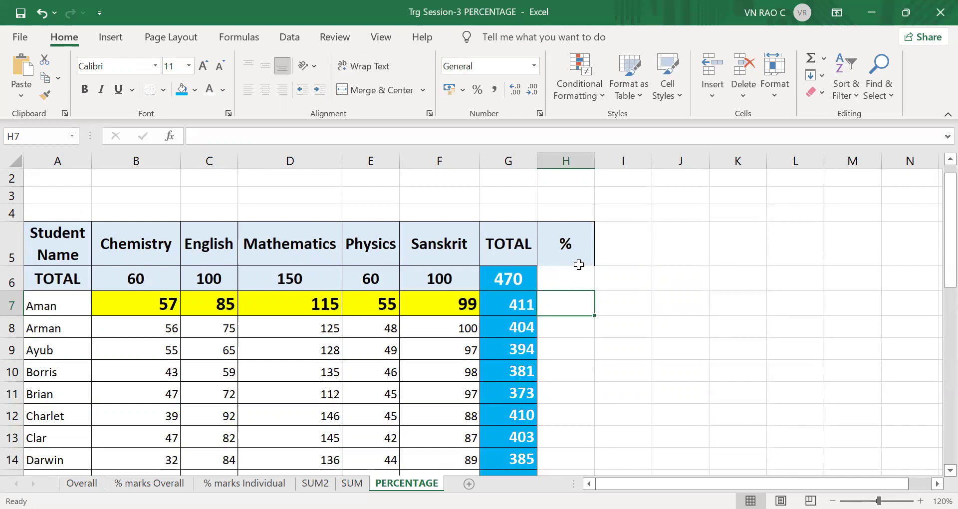
Enter the worked calculation (411/470)*100 in K7
{"action": "left_click", "coordinate": [731, 309]}
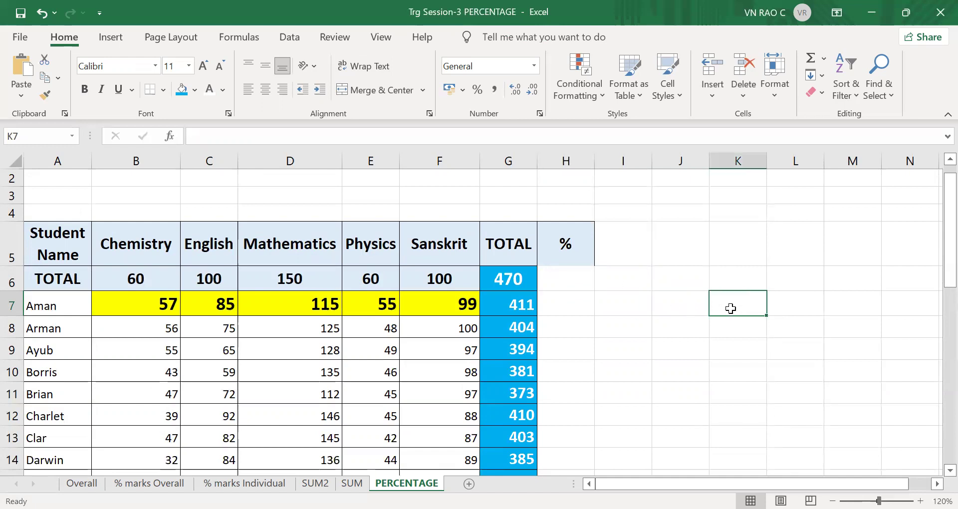
{"action": "type", "text": "411"}
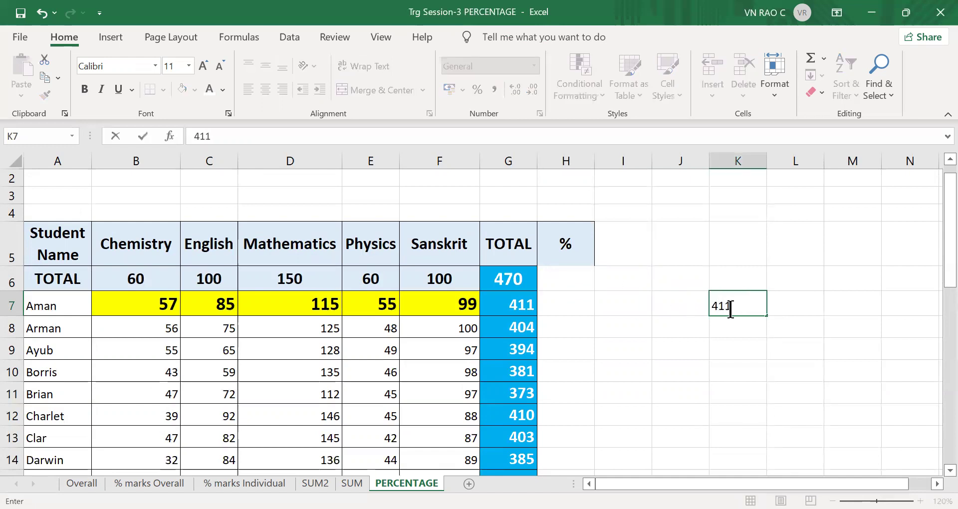
{"action": "type", "text": "/47"}
{"action": "type", "text": ")*100"}
{"action": "key", "text": "Left"}
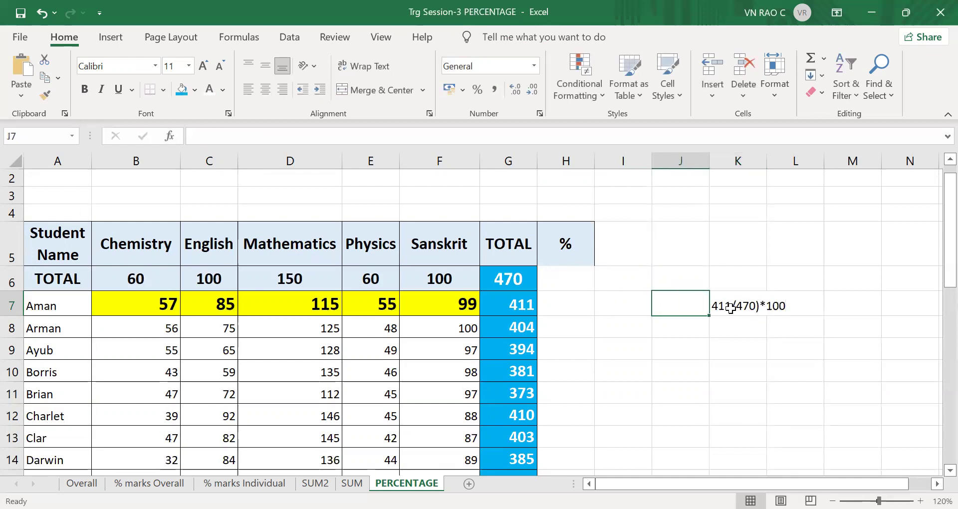
{"action": "key", "text": "Right"}
{"action": "key", "text": "F2"}
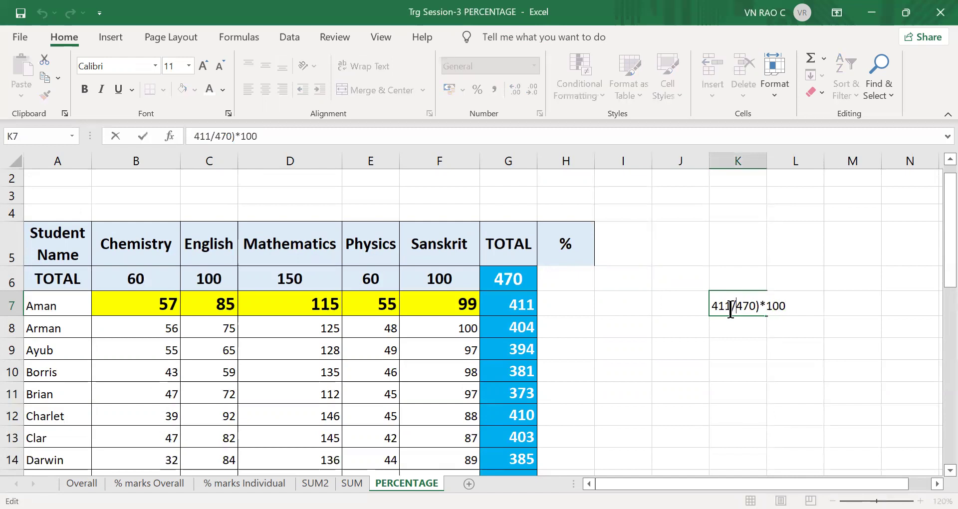
{"action": "type", "text": "("}
{"action": "key", "text": "Return"}
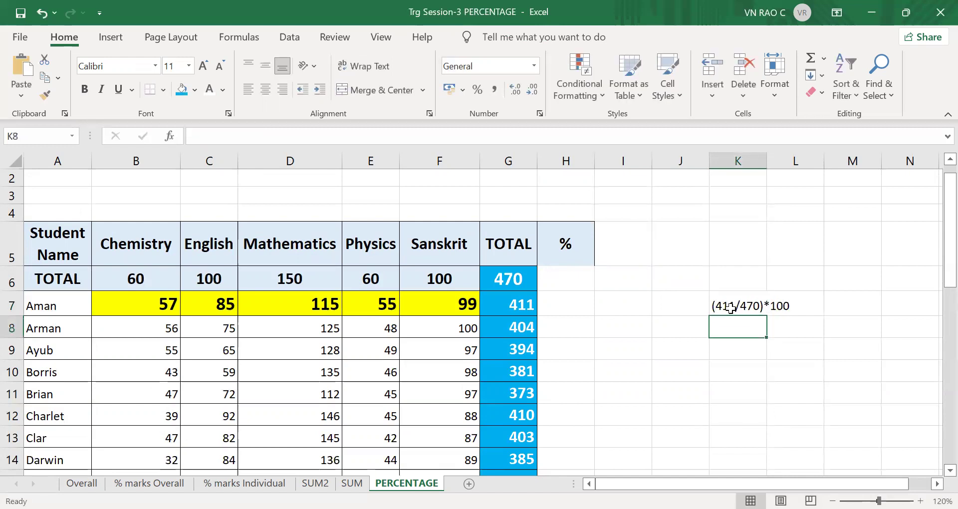
Fill K7 down to K8 and edit it to read (404/470)*100
{"action": "left_click", "coordinate": [731, 308]}
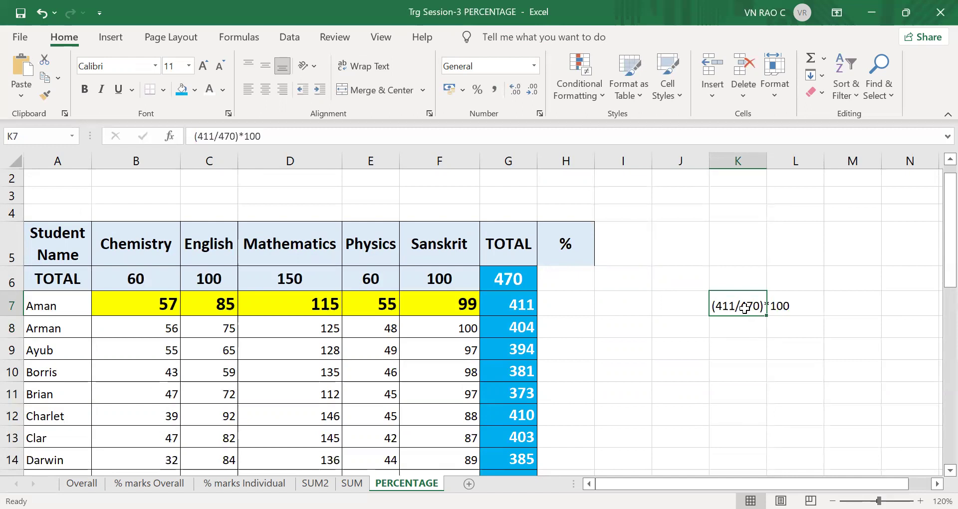
{"action": "left_click_drag", "start_coordinate": [762, 316], "coordinate": [765, 329]}
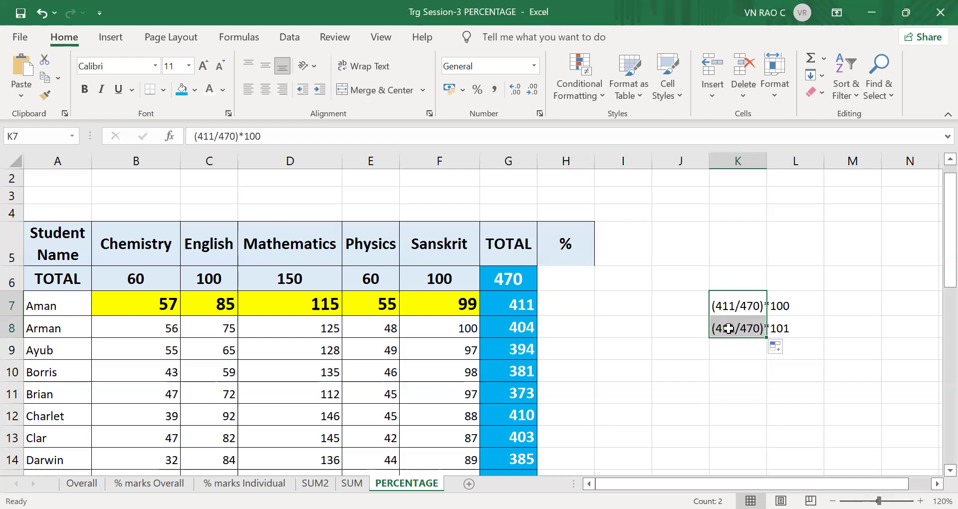
{"action": "double_click", "coordinate": [731, 328]}
{"action": "key", "text": "BackSpace"}
{"action": "key", "text": "Delete"}
{"action": "type", "text": "04"}
{"action": "key", "text": "Return"}
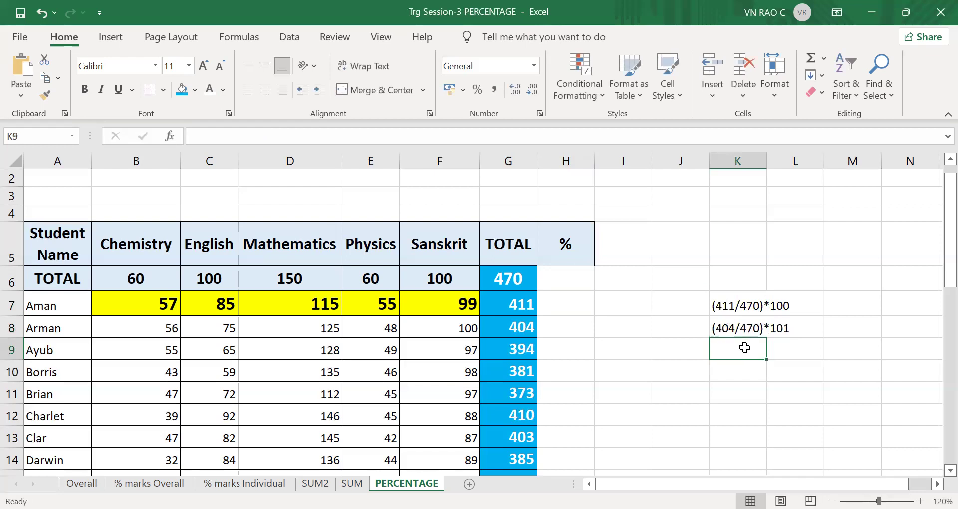
{"action": "left_click", "coordinate": [737, 327]}
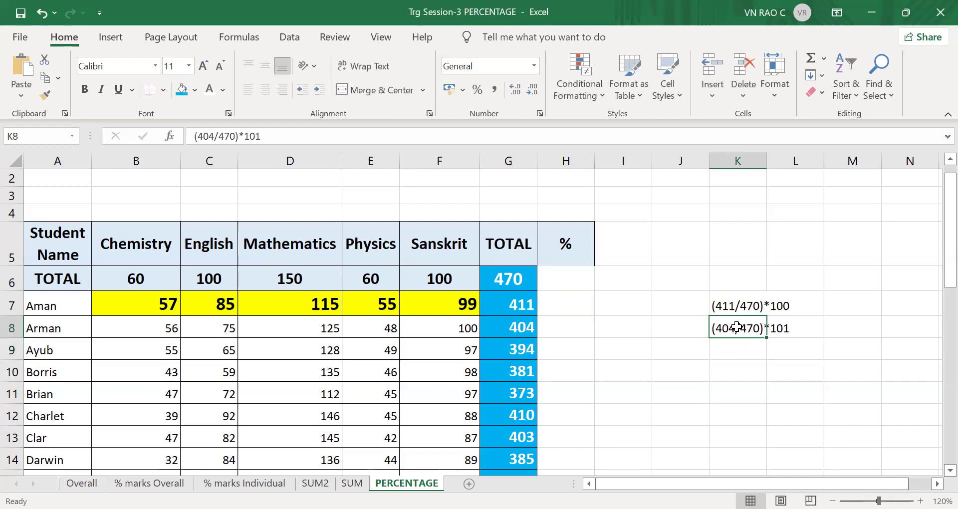
{"action": "key", "text": "F2"}
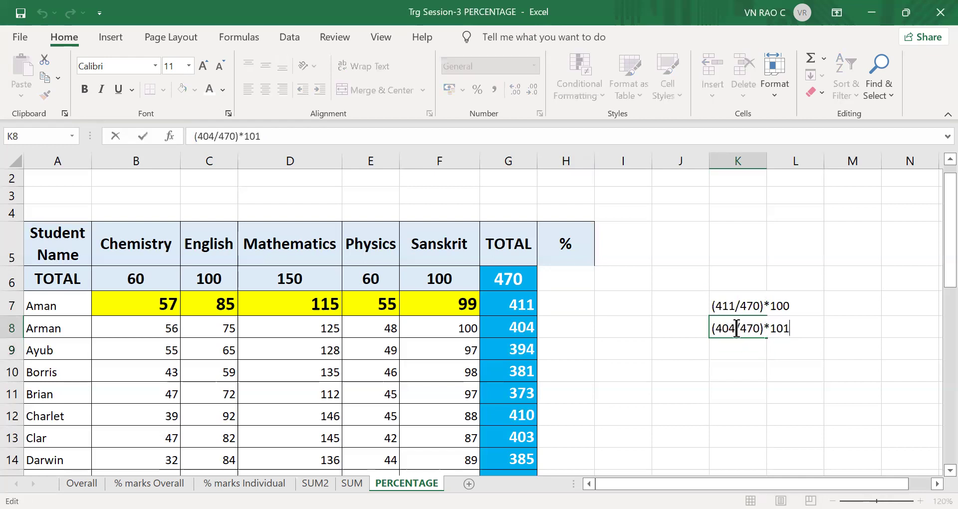
{"action": "key", "text": "BackSpace"}
{"action": "type", "text": "0"}
{"action": "key", "text": "Return"}
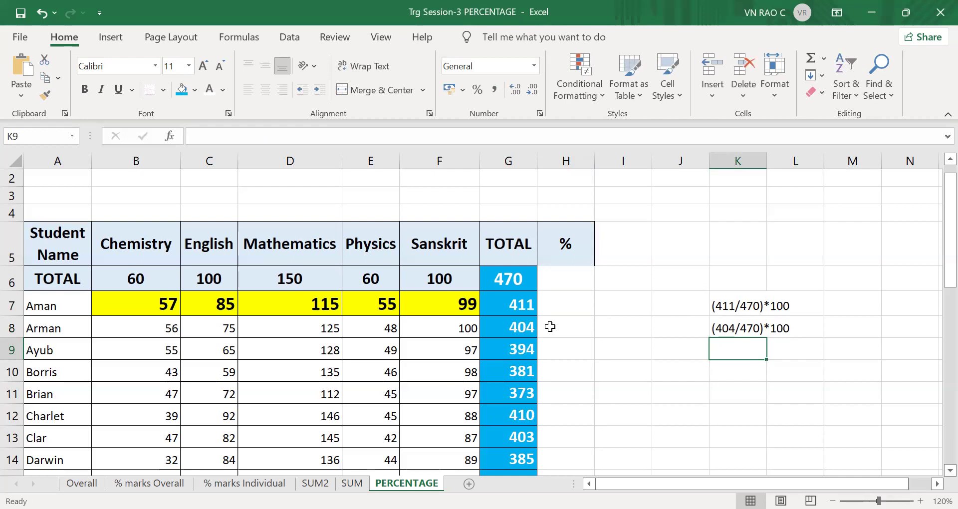
Enter =G7/G6 in H7, giving Aman's fraction 0.874468 of the maximum
{"action": "left_click", "coordinate": [564, 304]}
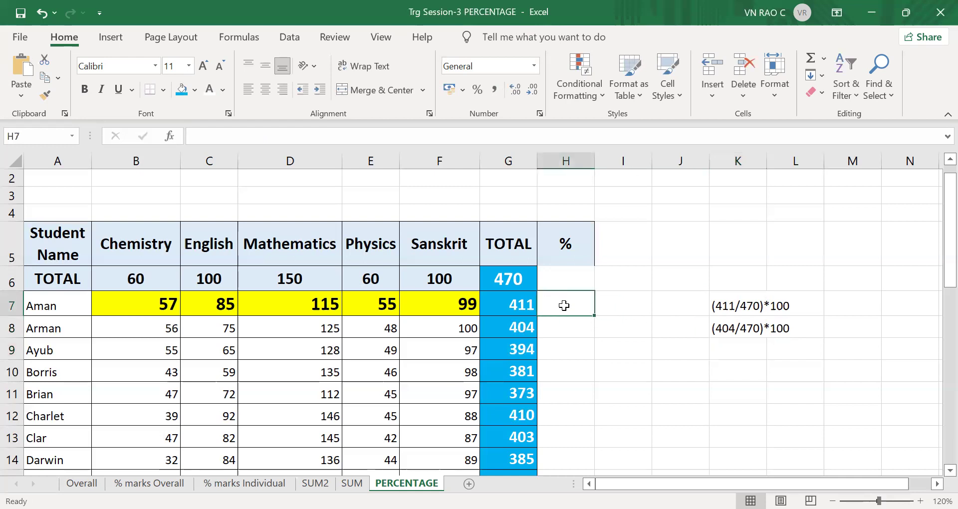
{"action": "type", "text": "="}
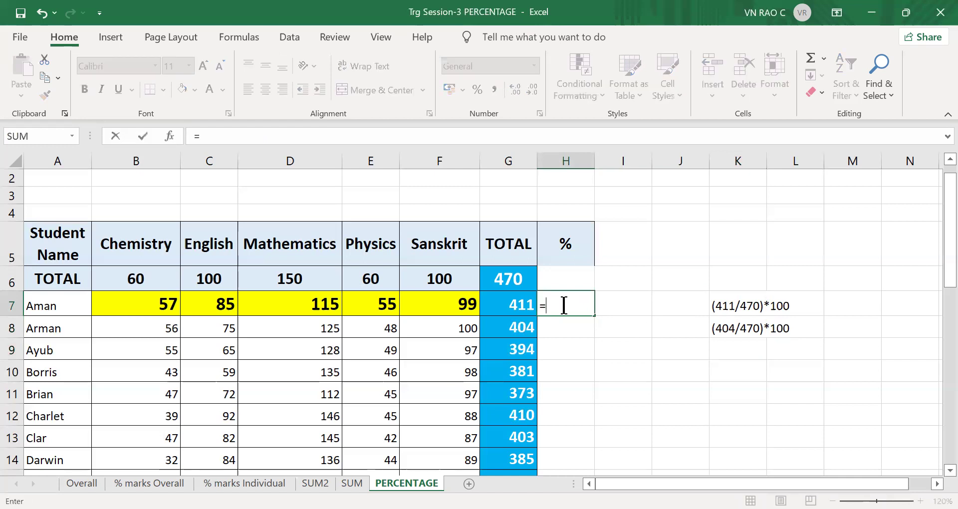
{"action": "type", "text": "4"}
{"action": "key", "text": "BackSpace"}
{"action": "left_click", "coordinate": [512, 298]}
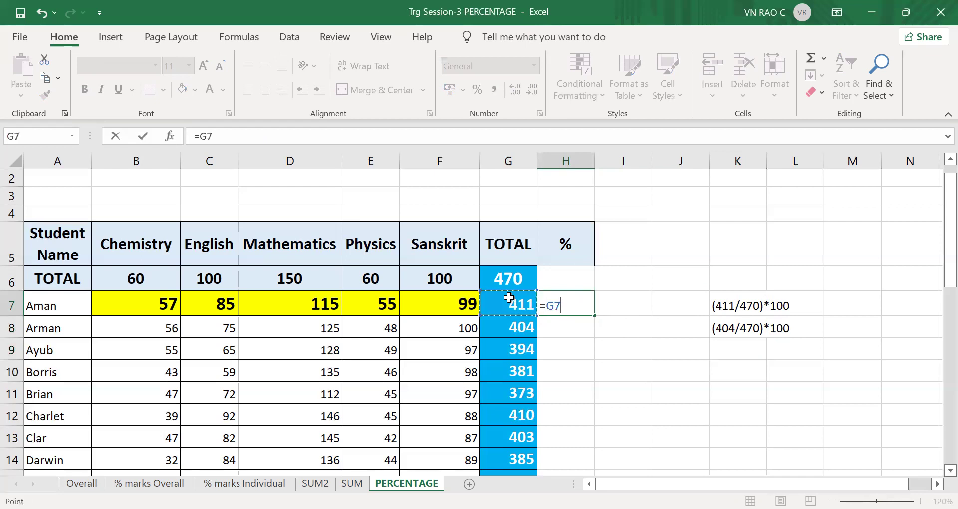
{"action": "type", "text": "/"}
{"action": "left_click", "coordinate": [507, 283]}
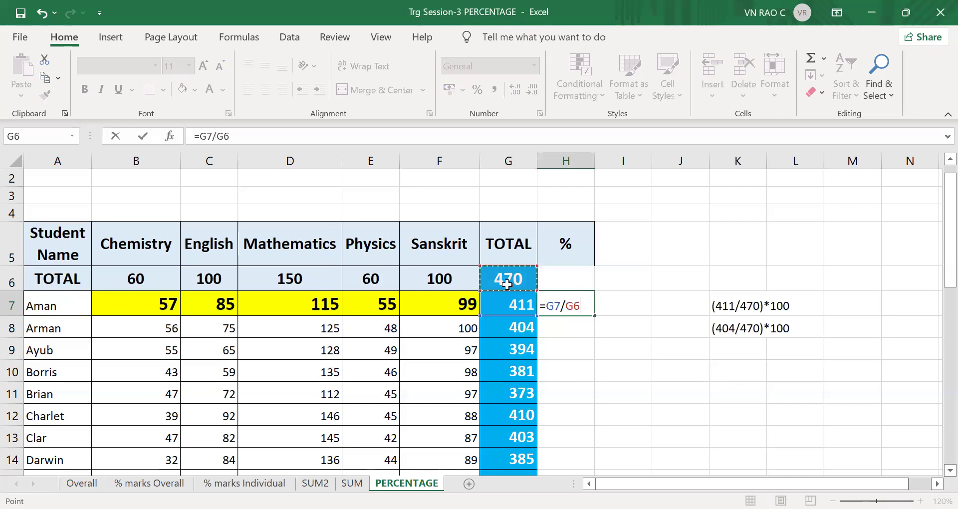
{"action": "key", "text": "Return"}
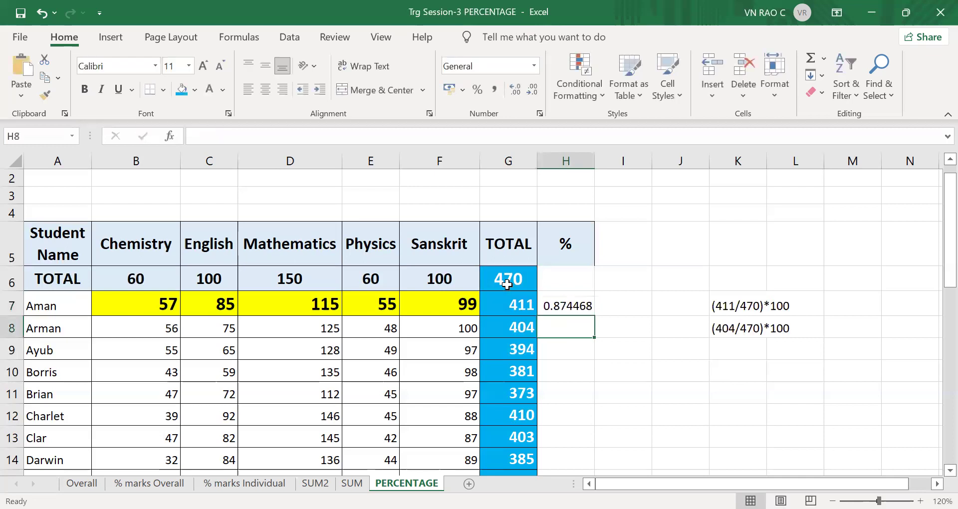
{"action": "left_click", "coordinate": [572, 306]}
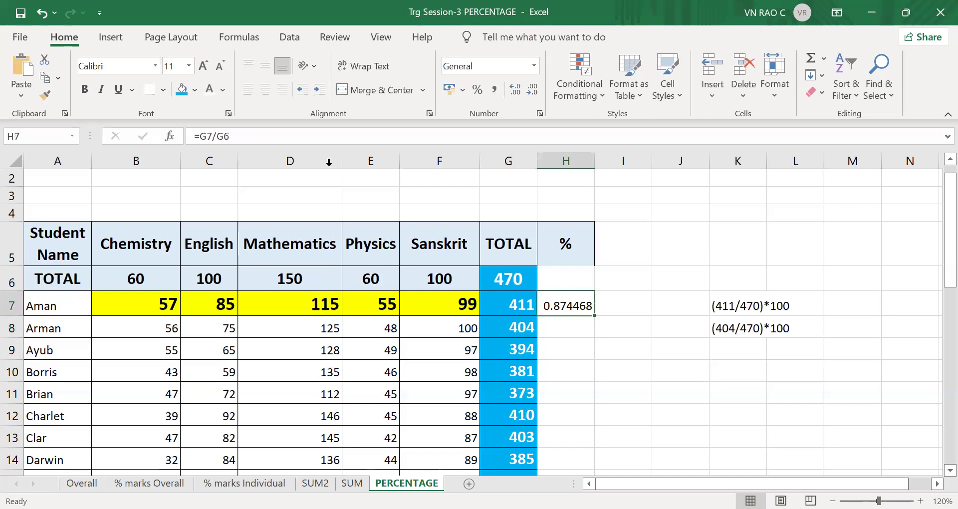
Edit H7's formula into a percentage figure so it shows 87.44681
{"action": "left_click", "coordinate": [278, 136]}
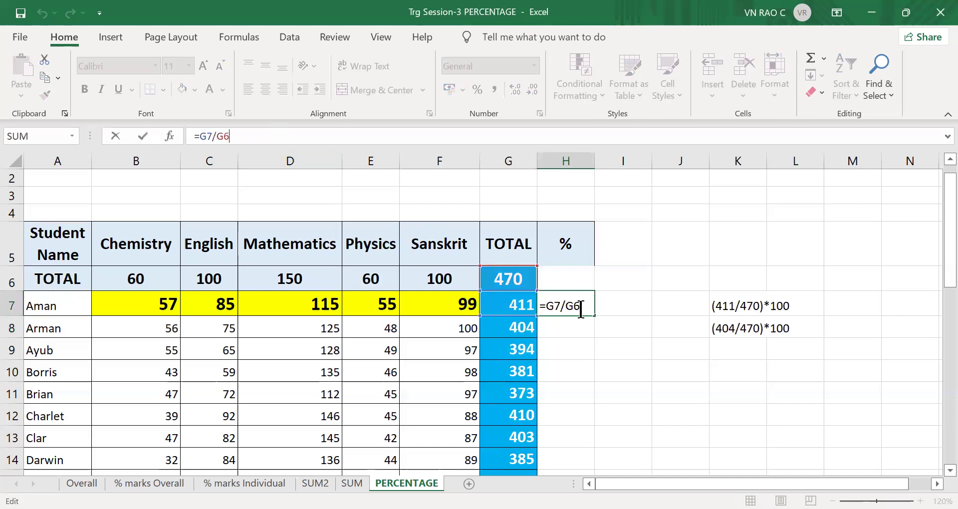
{"action": "type", "text": "*100"}
{"action": "key", "text": "Return"}
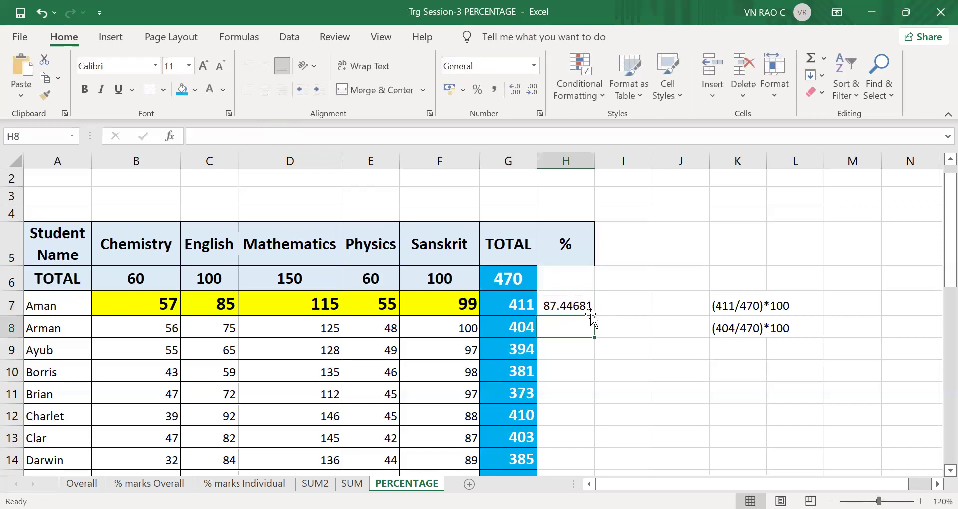
{"action": "left_click", "coordinate": [566, 300]}
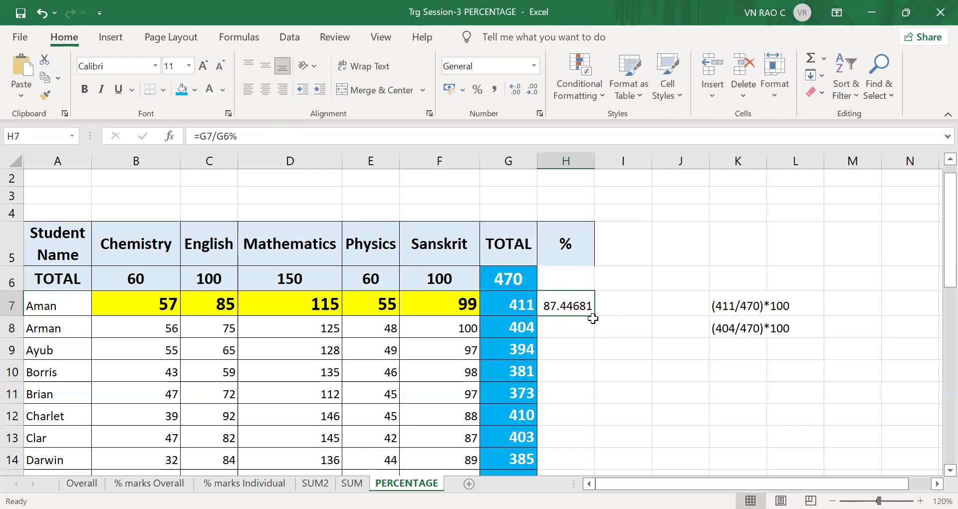
Fill H7's formula down to H8 and compare them, spotting H8's shifted G7 divisor
{"action": "left_click_drag", "start_coordinate": [594, 316], "coordinate": [594, 335]}
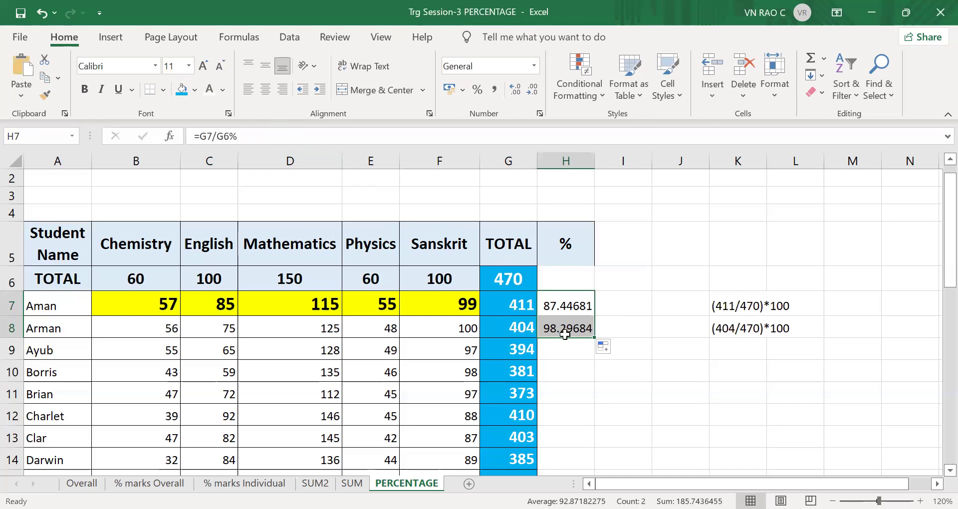
{"action": "left_click", "coordinate": [563, 333]}
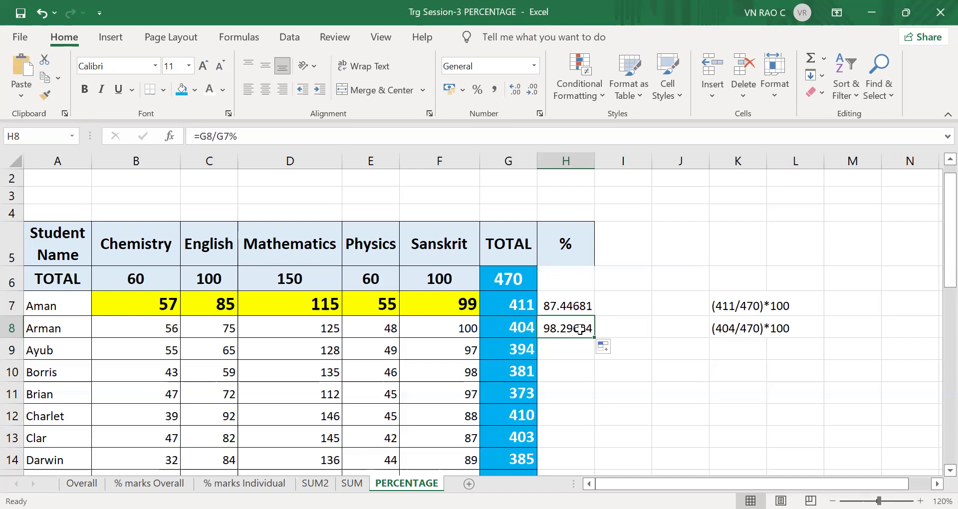
{"action": "left_click", "coordinate": [562, 309]}
{"action": "left_click", "coordinate": [573, 330]}
{"action": "left_click", "coordinate": [243, 136]}
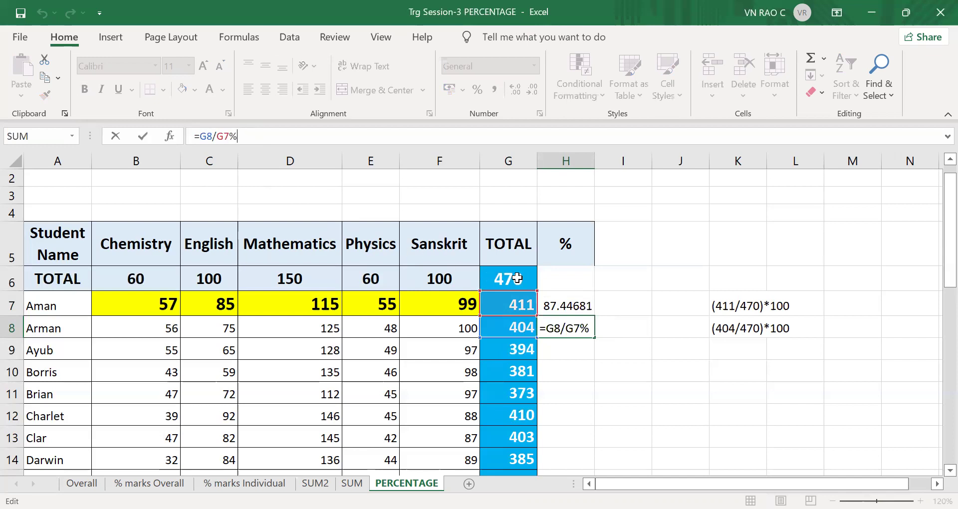
{"action": "left_click", "coordinate": [227, 135]}
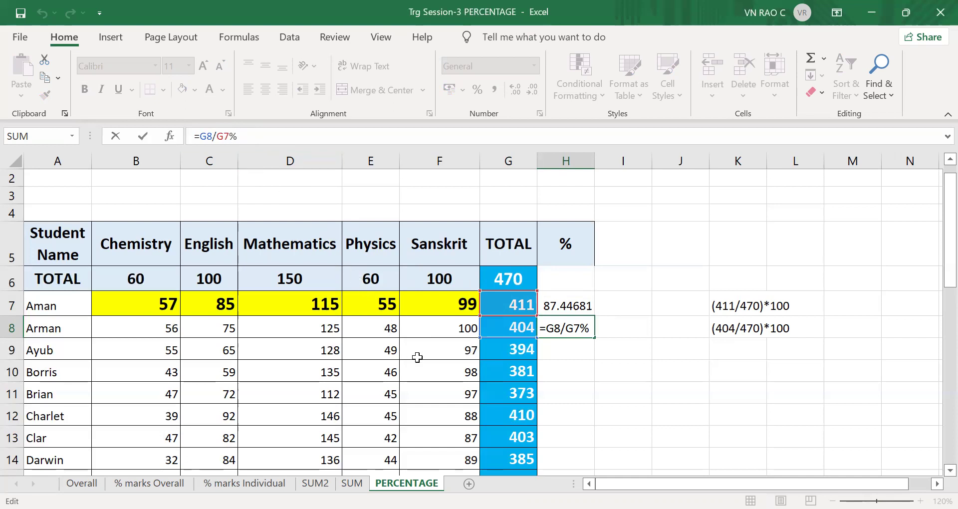
{"action": "key", "text": "Return"}
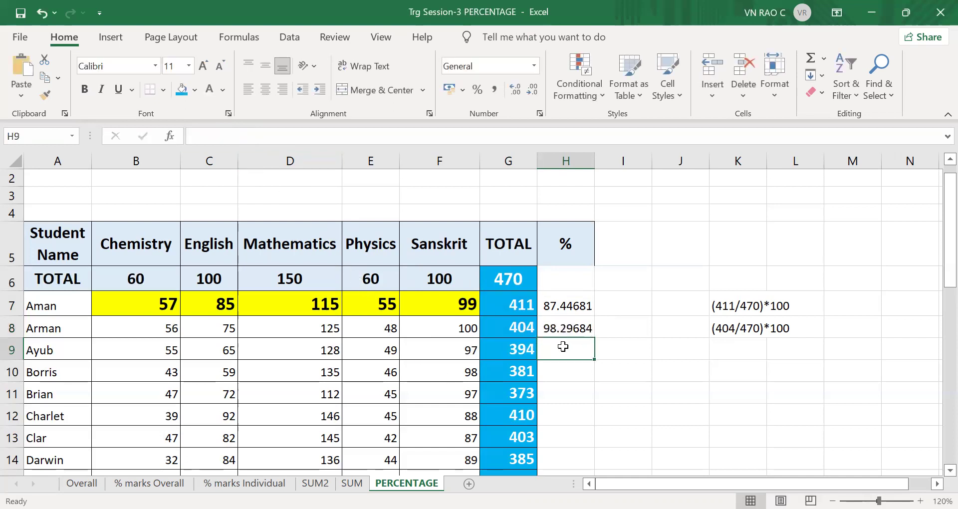
{"action": "left_click", "coordinate": [561, 326]}
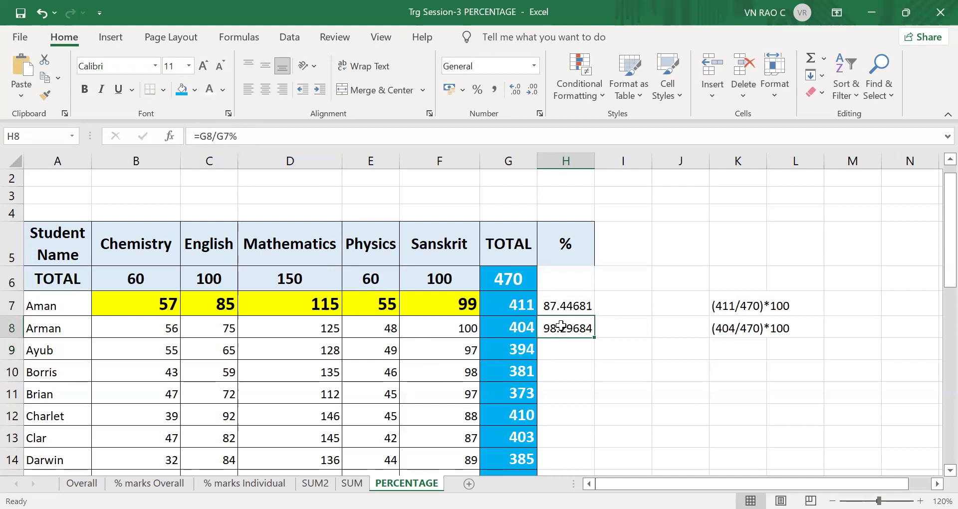
{"action": "left_click", "coordinate": [559, 306]}
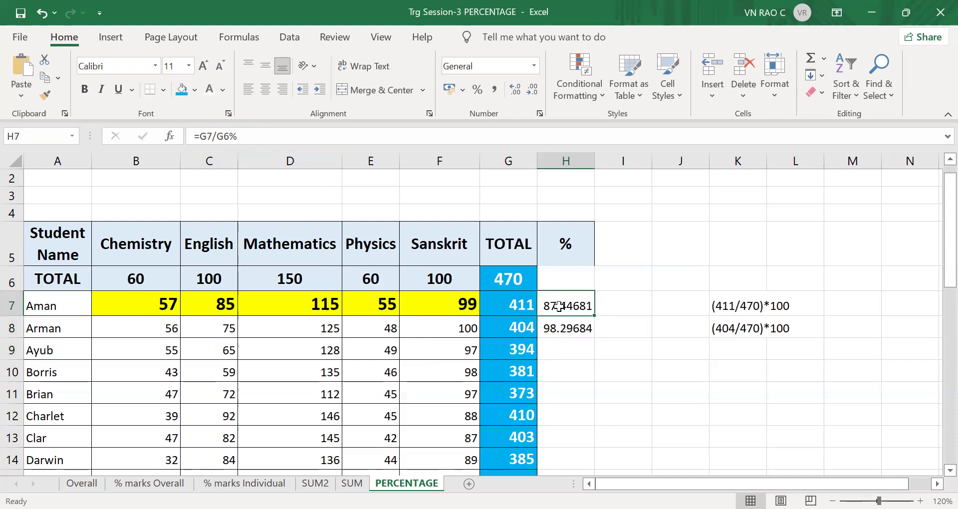
{"action": "left_click", "coordinate": [293, 134]}
Lock H7's divisor as =G7/$G$6% and fill it to H8, giving Arman 85.95745
{"action": "key", "text": "Left"}
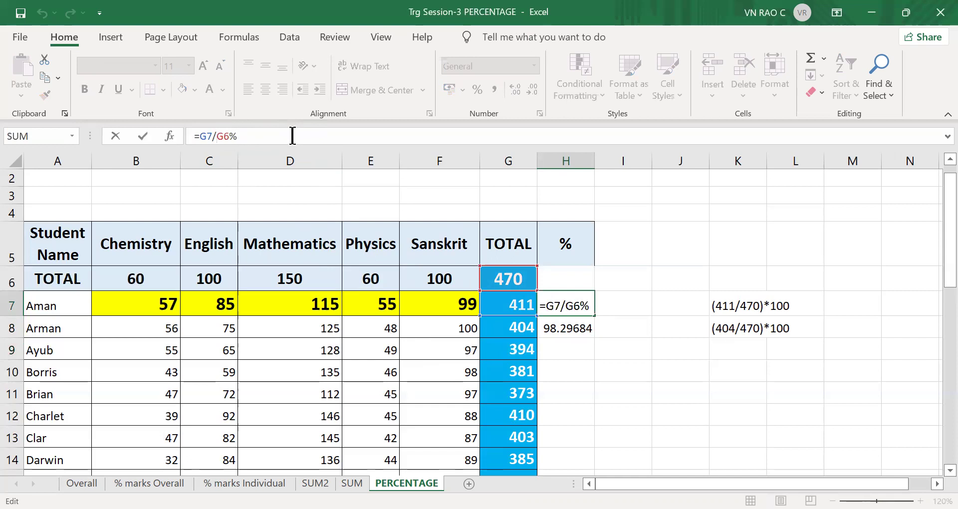
{"action": "key", "text": "F4"}
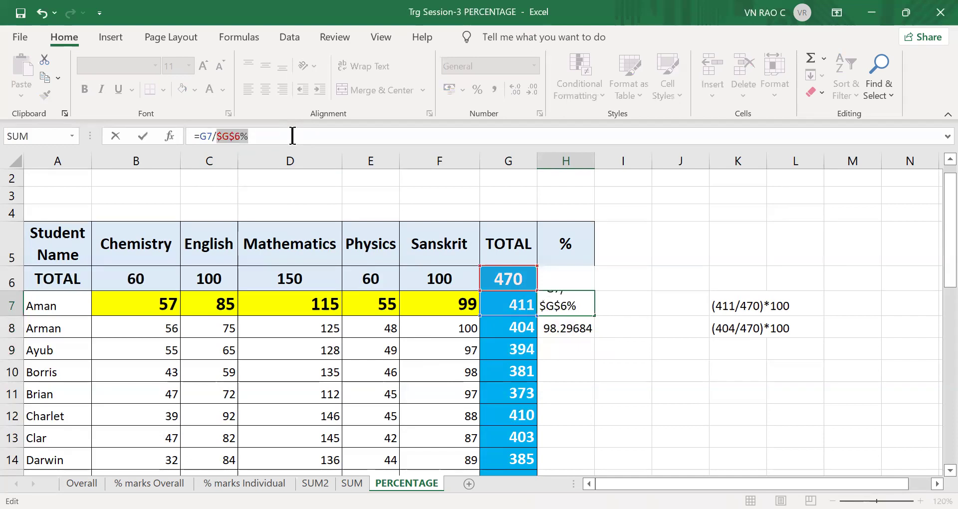
{"action": "key", "text": "Return"}
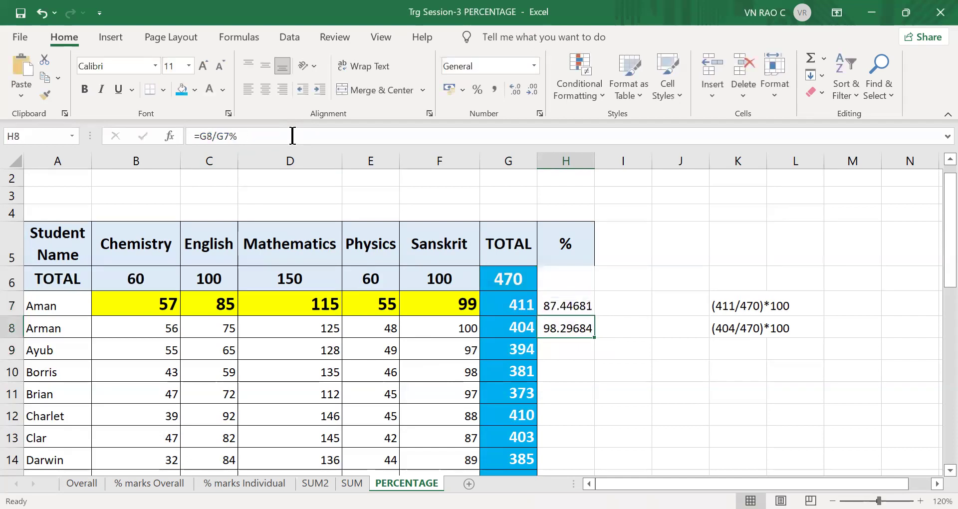
{"action": "left_click", "coordinate": [553, 310]}
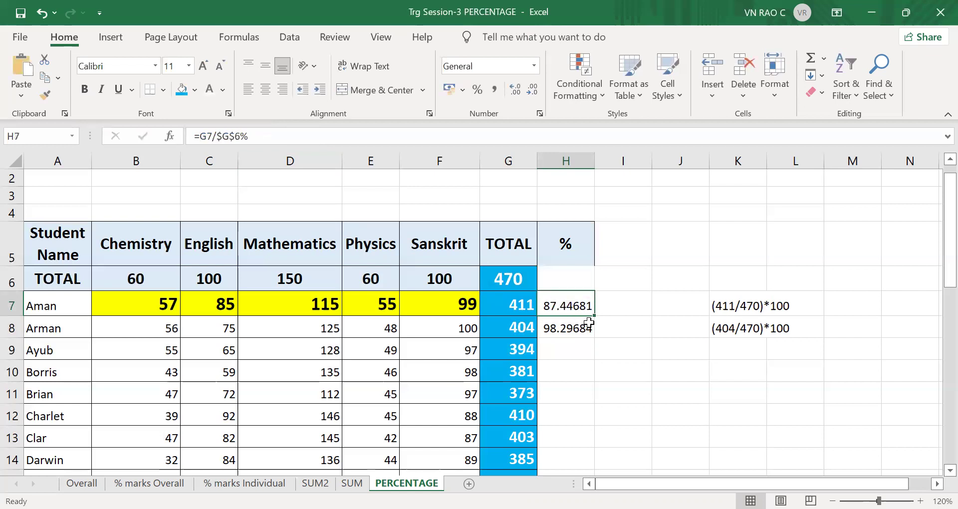
{"action": "left_click_drag", "start_coordinate": [593, 322], "coordinate": [593, 336]}
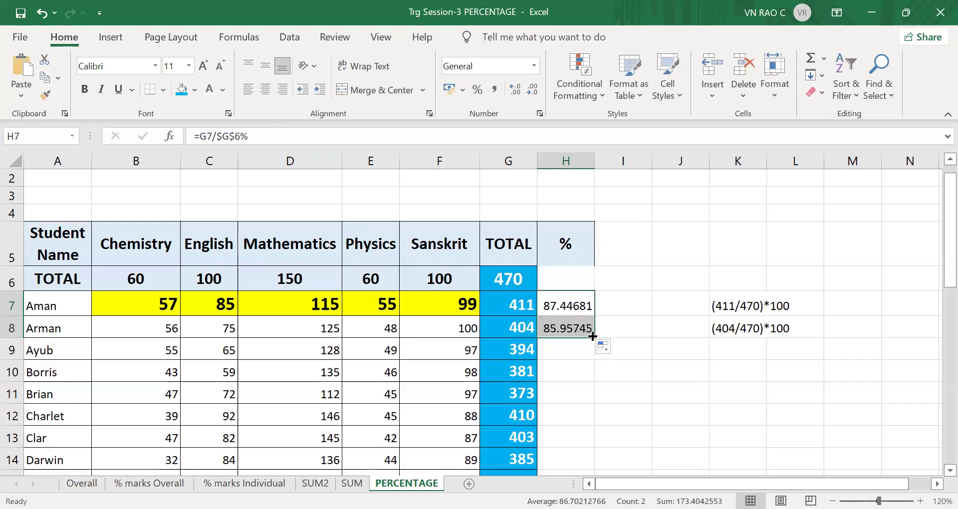
{"action": "left_click", "coordinate": [615, 330]}
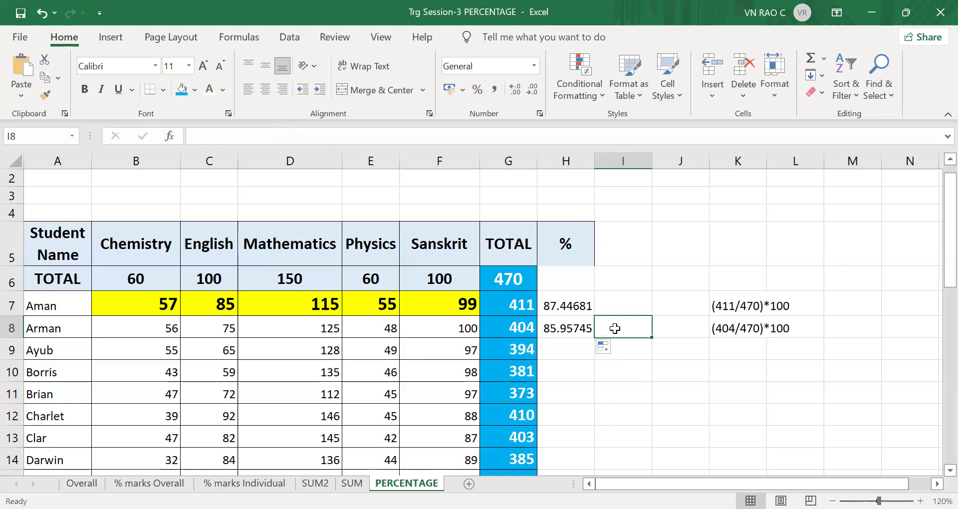
{"action": "left_click", "coordinate": [568, 305]}
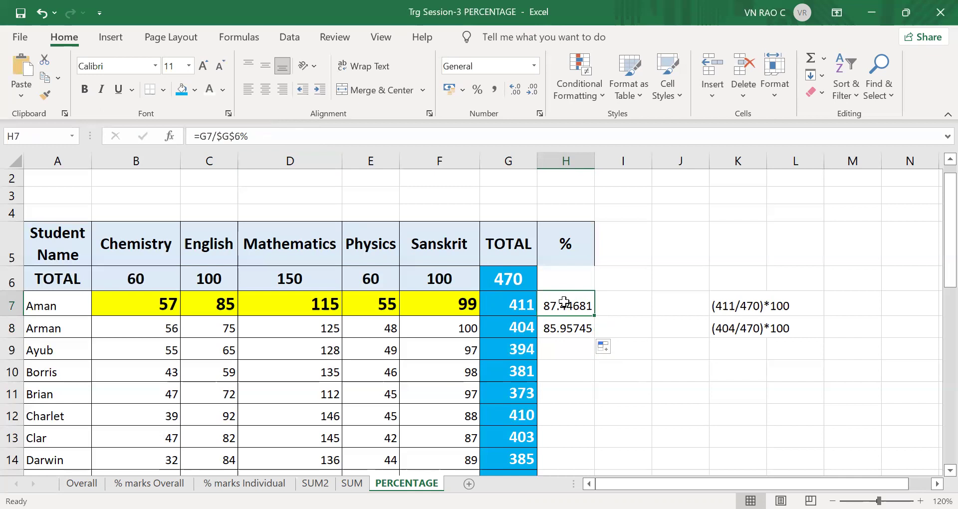
Fill Arman's percentage formula down column H to every student
{"action": "left_click", "coordinate": [510, 278]}
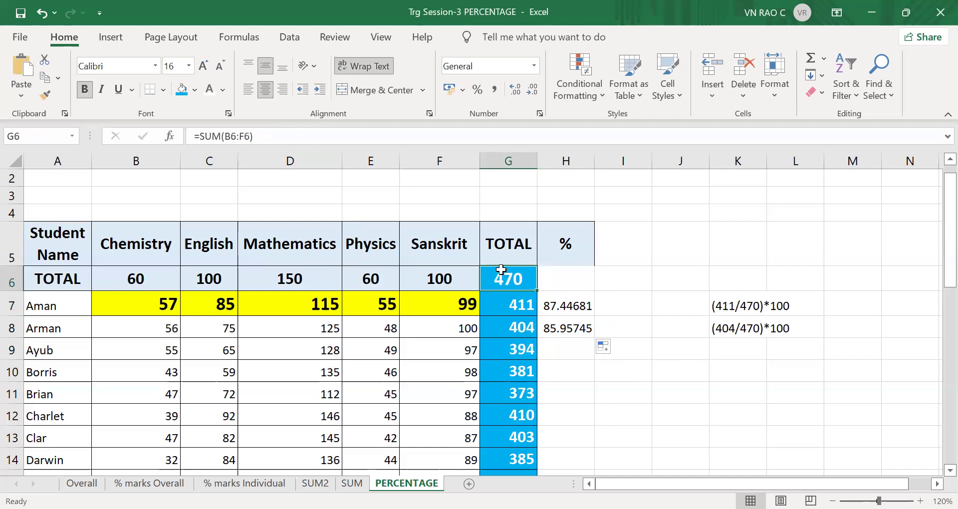
{"action": "left_click", "coordinate": [561, 329]}
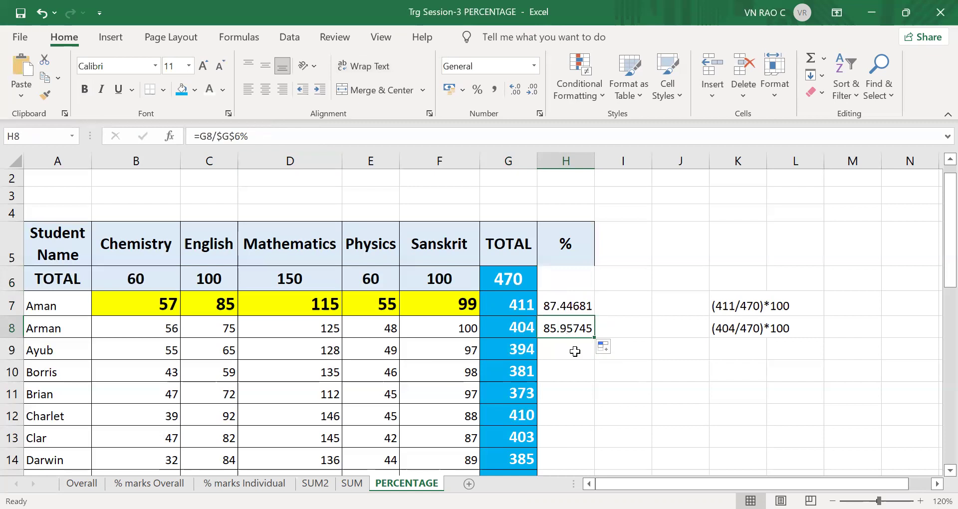
{"action": "double_click", "coordinate": [593, 335]}
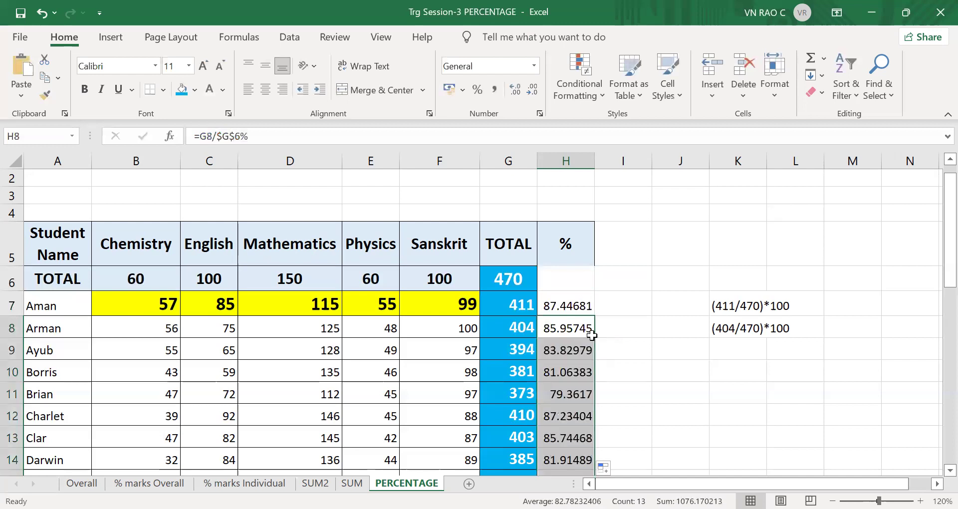
Delete the two worked-example notes in K7:K8 beside the table
{"action": "mouse_move", "coordinate": [941, 295]}
{"action": "left_mouse_down"}
{"action": "mouse_move", "coordinate": [941, 352]}
{"action": "mouse_move", "coordinate": [941, 305]}
{"action": "left_mouse_up"}
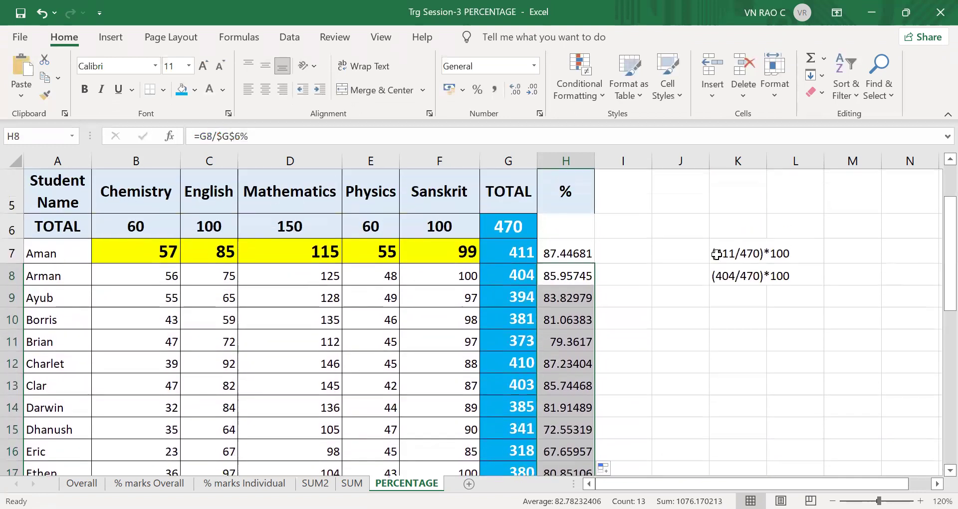
{"action": "left_click_drag", "start_coordinate": [719, 255], "coordinate": [724, 276]}
{"action": "key", "text": "Delete"}
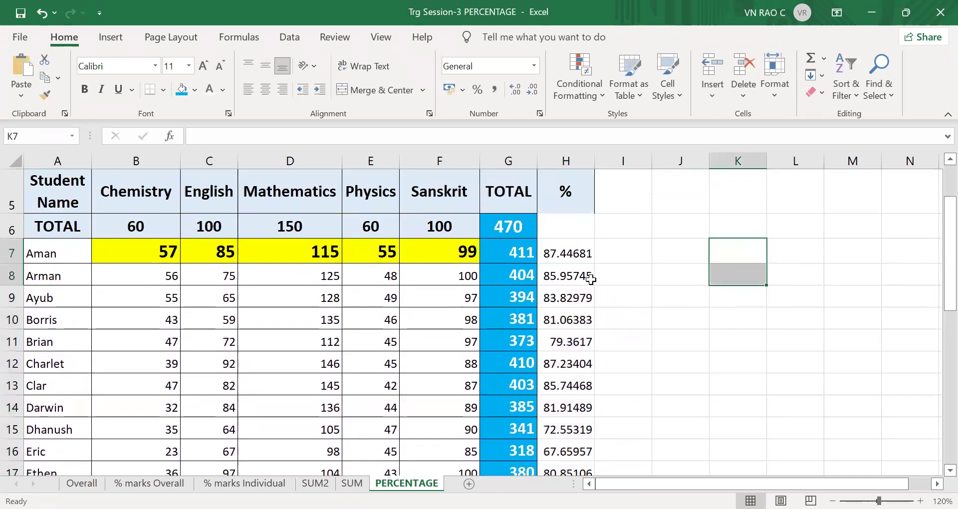
{"action": "left_click", "coordinate": [566, 252]}
{"action": "mouse_move", "coordinate": [566, 252]}
{"action": "left_mouse_down"}
{"action": "mouse_move", "coordinate": [567, 472]}
{"action": "mouse_move", "coordinate": [566, 440]}
{"action": "left_mouse_up"}
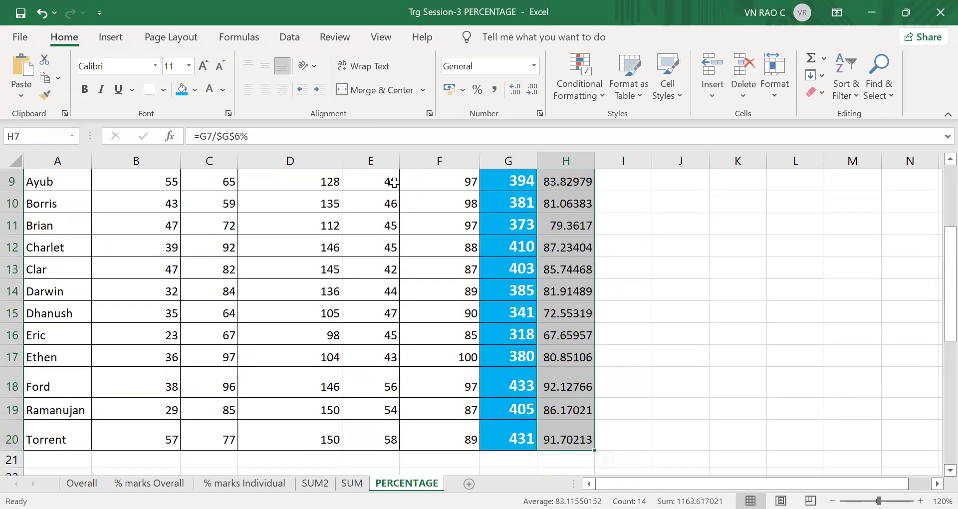
{"action": "left_click", "coordinate": [534, 65]}
{"action": "left_click", "coordinate": [524, 130]}
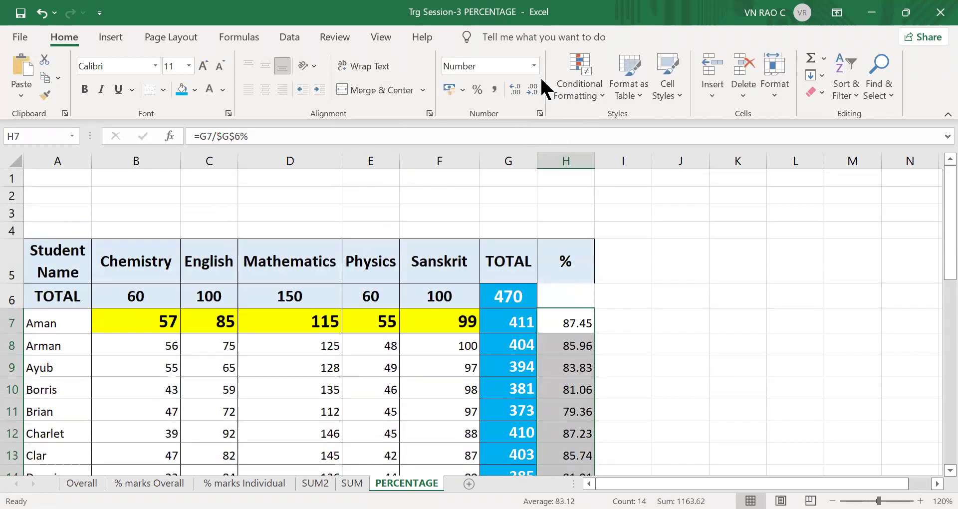
{"action": "left_click", "coordinate": [533, 64]}
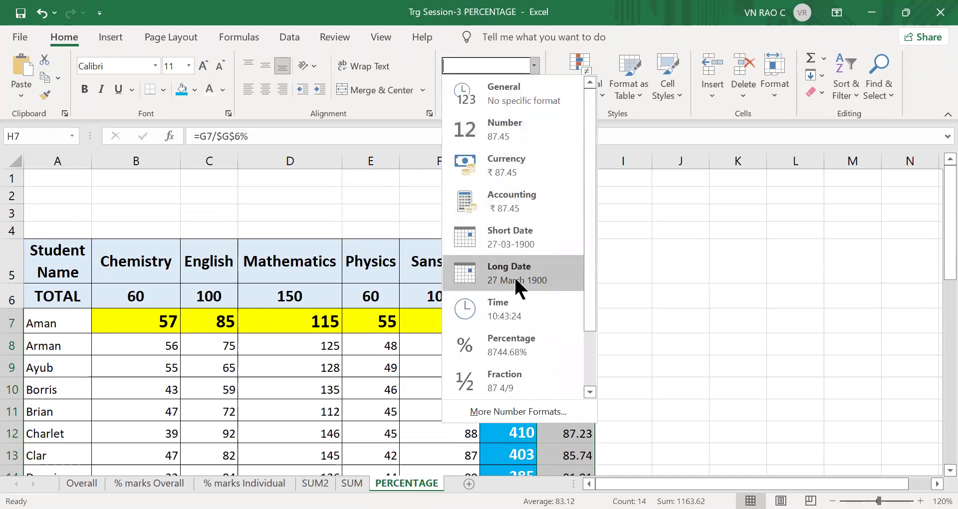
{"action": "left_click", "coordinate": [519, 340]}
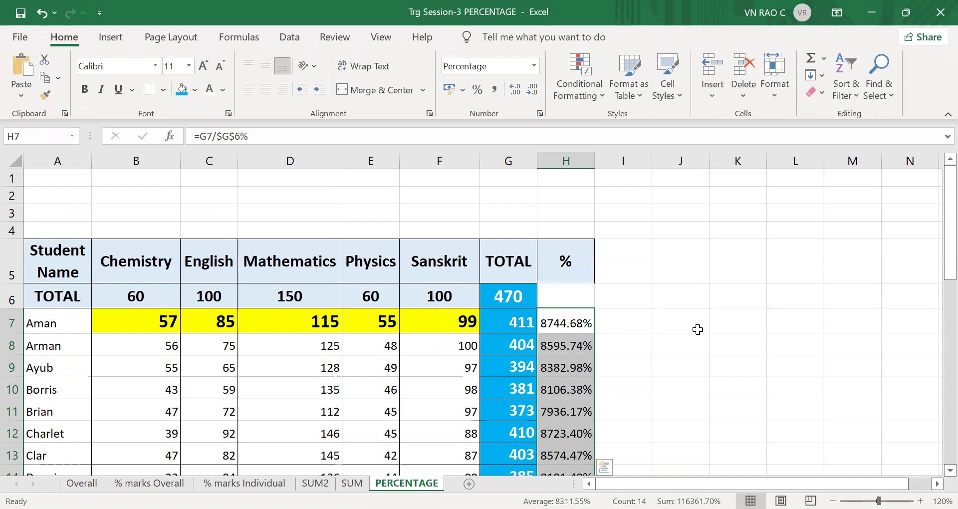
{"action": "key", "text": "ctrl+z"}
{"action": "key", "text": "ctrl+z"}
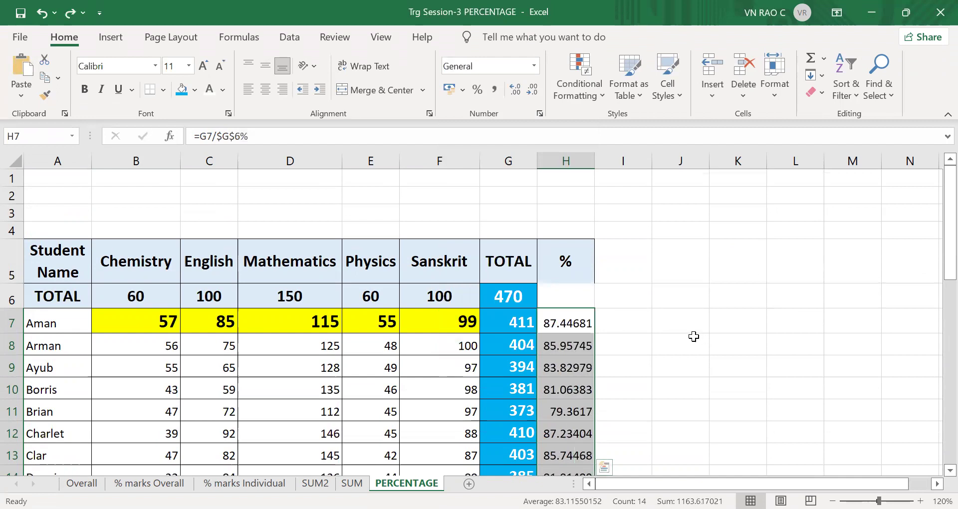
{"action": "left_click", "coordinate": [633, 314]}
Fill the 470 maximum-total cell G6 with red
{"action": "left_click", "coordinate": [566, 321]}
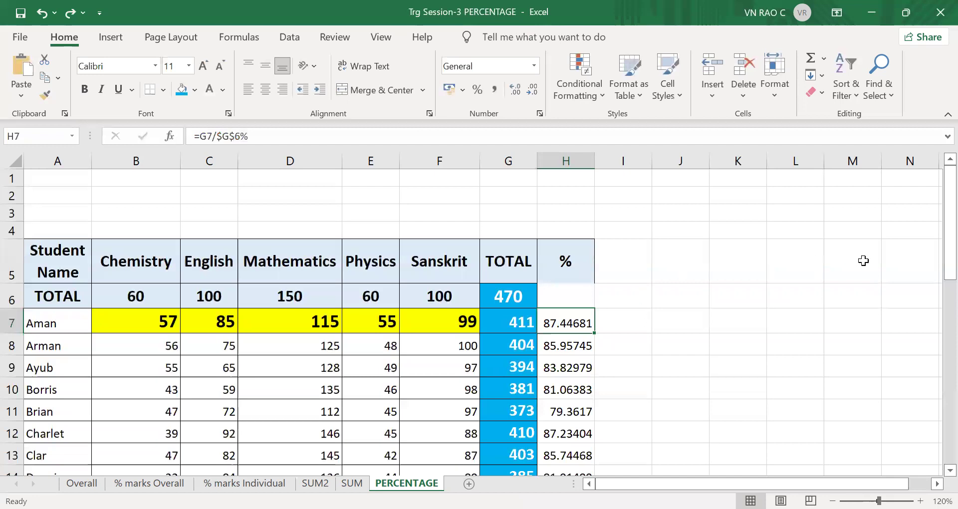
{"action": "mouse_move", "coordinate": [941, 213]}
{"action": "left_mouse_down"}
{"action": "mouse_move", "coordinate": [938, 250]}
{"action": "mouse_move", "coordinate": [937, 242]}
{"action": "left_mouse_up"}
{"action": "left_click", "coordinate": [496, 221]}
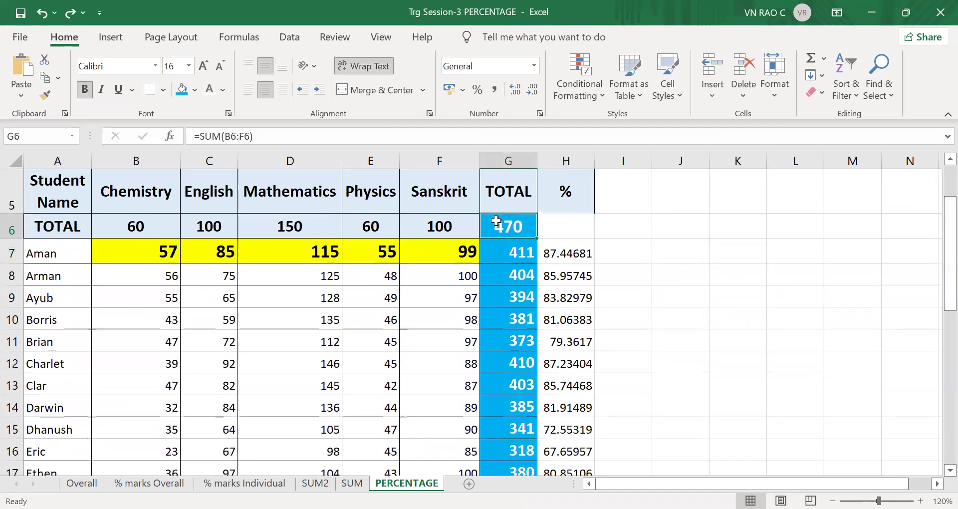
{"action": "left_click", "coordinate": [196, 89]}
{"action": "left_click", "coordinate": [194, 230]}
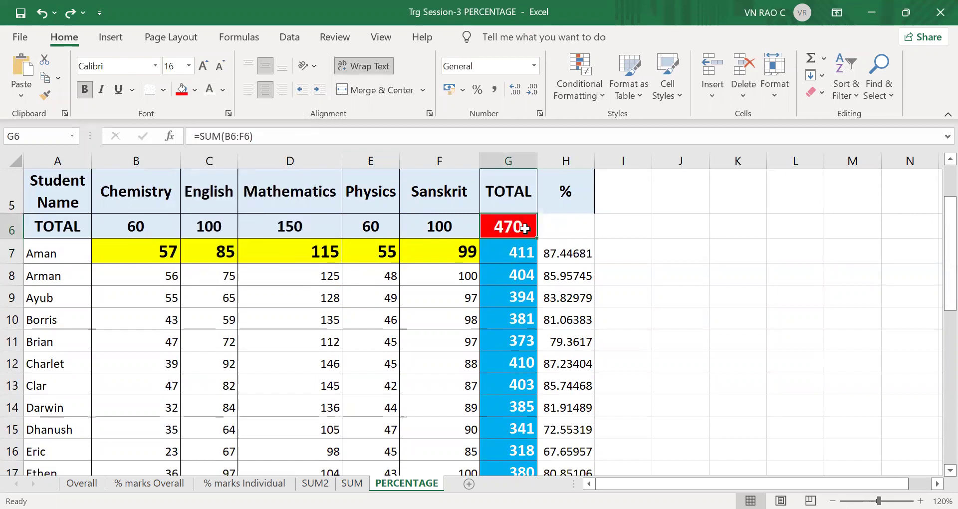
Select the percentage results from H7 down to the last student to review them
{"action": "left_click", "coordinate": [549, 253]}
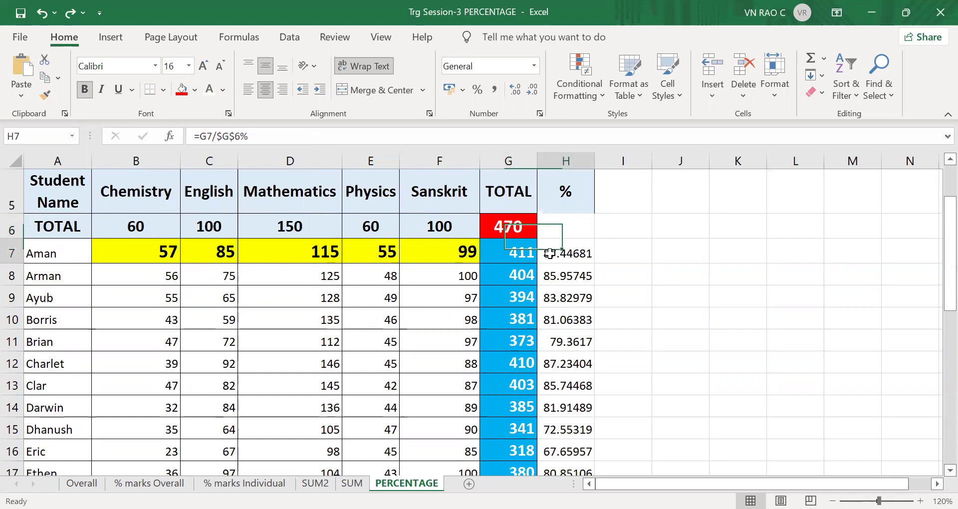
{"action": "left_click_drag", "start_coordinate": [549, 253], "coordinate": [567, 433]}
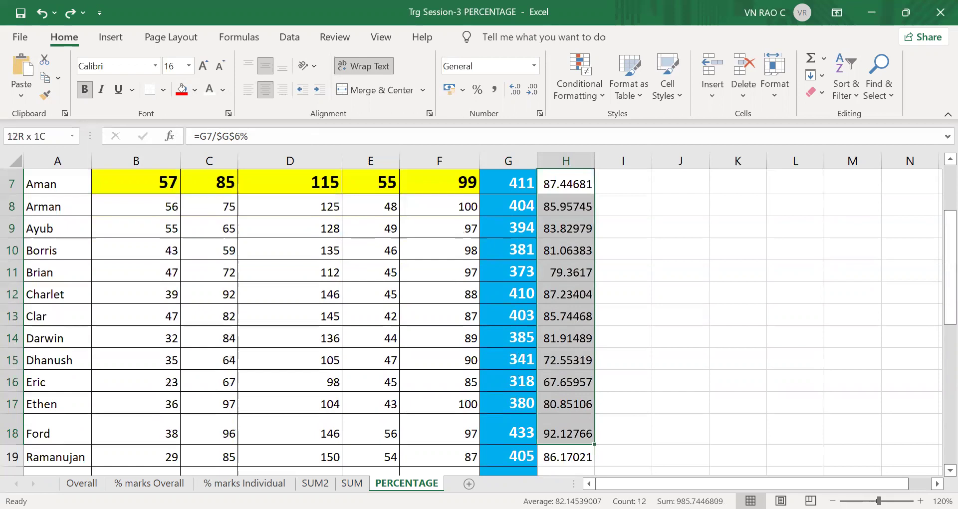
{"action": "left_click_drag", "start_coordinate": [566, 433], "coordinate": [567, 452]}
{"action": "scroll", "coordinate": [943, 179], "scroll_direction": "up", "scroll_amount": 3}
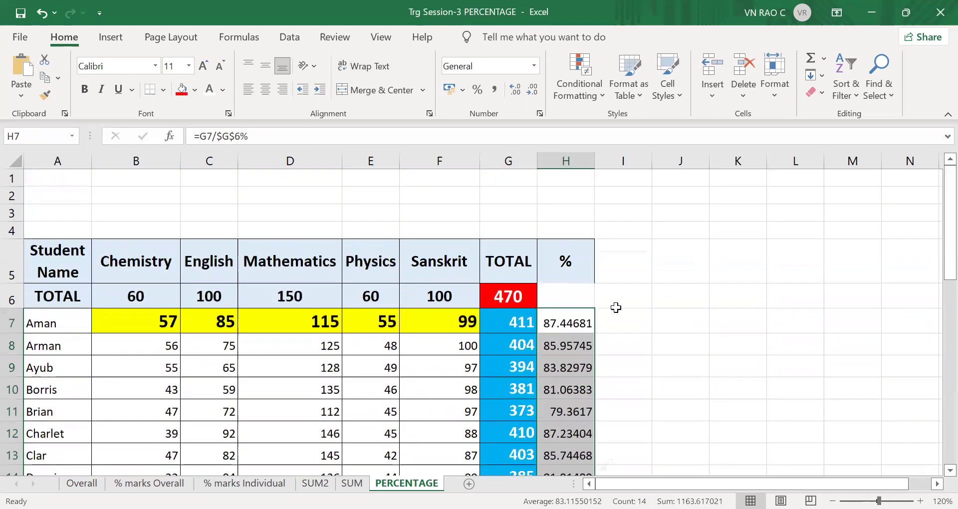
{"action": "left_click", "coordinate": [554, 314]}
Begin typing the $g label into empty cell J6 beside the TOTAL row
{"action": "left_click", "coordinate": [704, 324]}
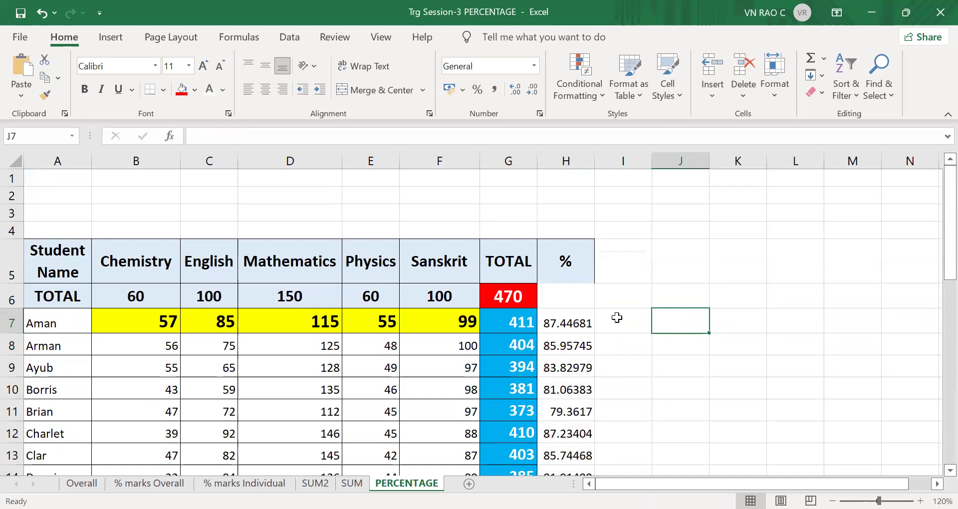
{"action": "left_click", "coordinate": [505, 296]}
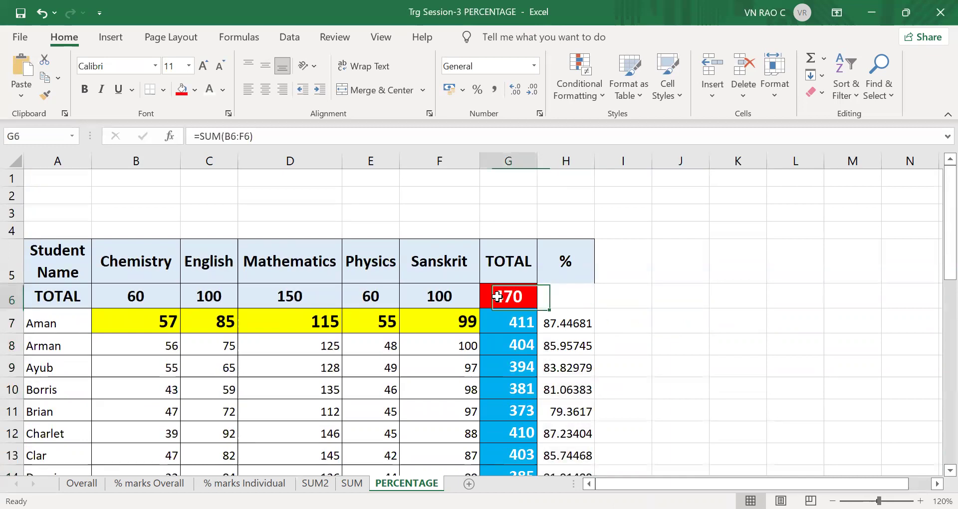
{"action": "left_click", "coordinate": [693, 301]}
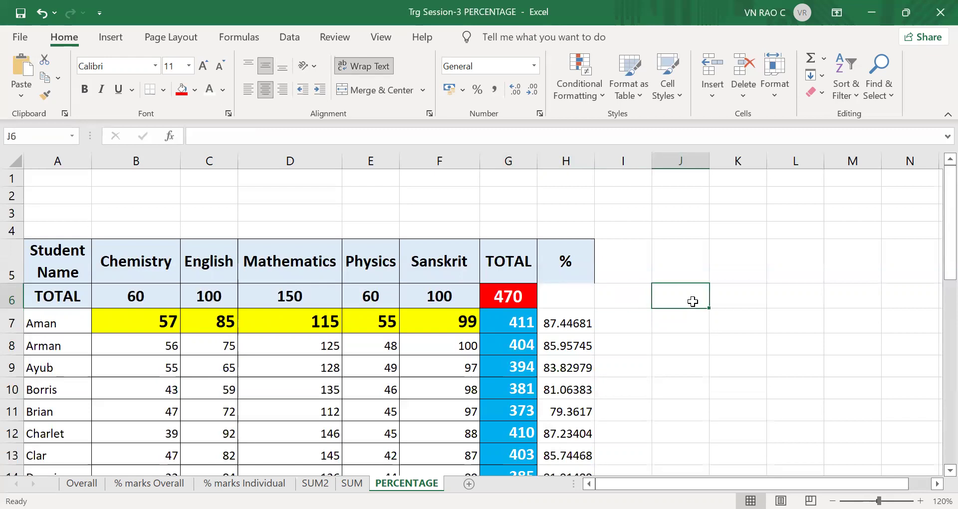
{"action": "type", "text": "$"}
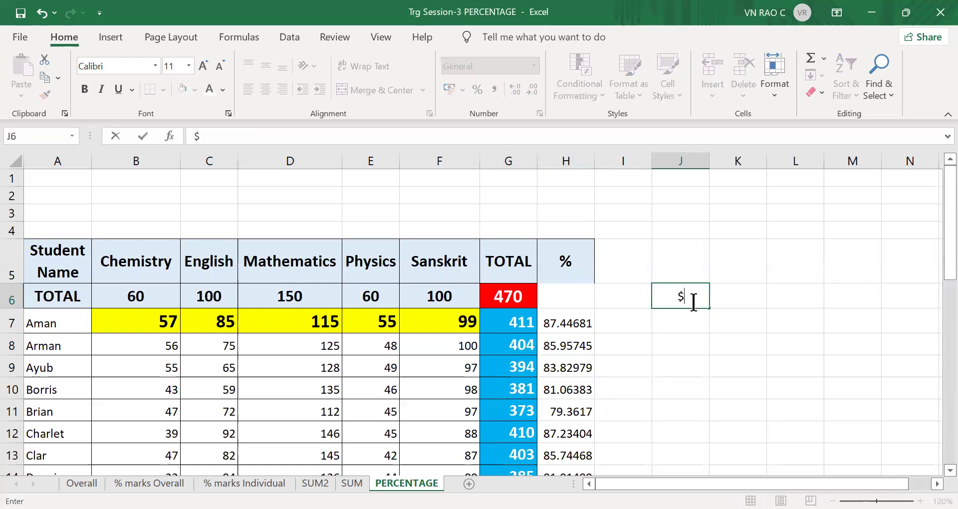
{"action": "type", "text": "g"}
Finish the J6 label and retype it as $G$6 with a capital G
{"action": "type", "text": "6"}
{"action": "key", "text": "Left"}
{"action": "left_click", "coordinate": [693, 300]}
{"action": "key", "text": "Left"}
{"action": "key", "text": "Left"}
{"action": "key", "text": "Right"}
{"action": "key", "text": "Right"}
{"action": "double_click", "coordinate": [693, 299]}
{"action": "type", "text": "$G$6"}
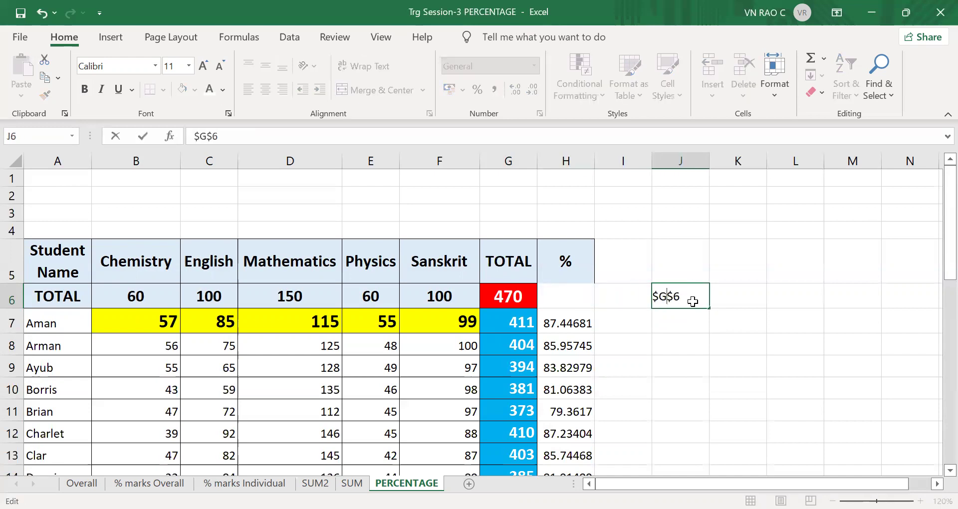
{"action": "key", "text": "ctrl+Return"}
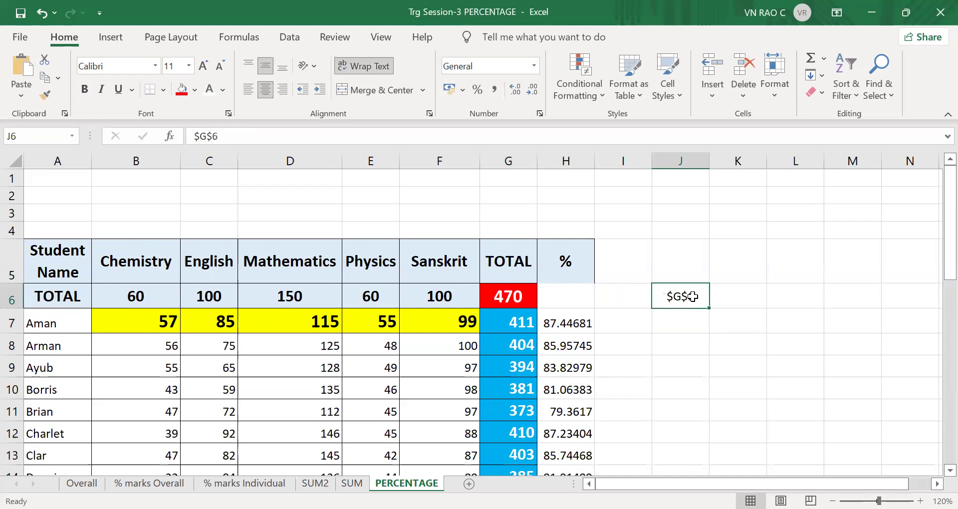
{"action": "left_click", "coordinate": [511, 295]}
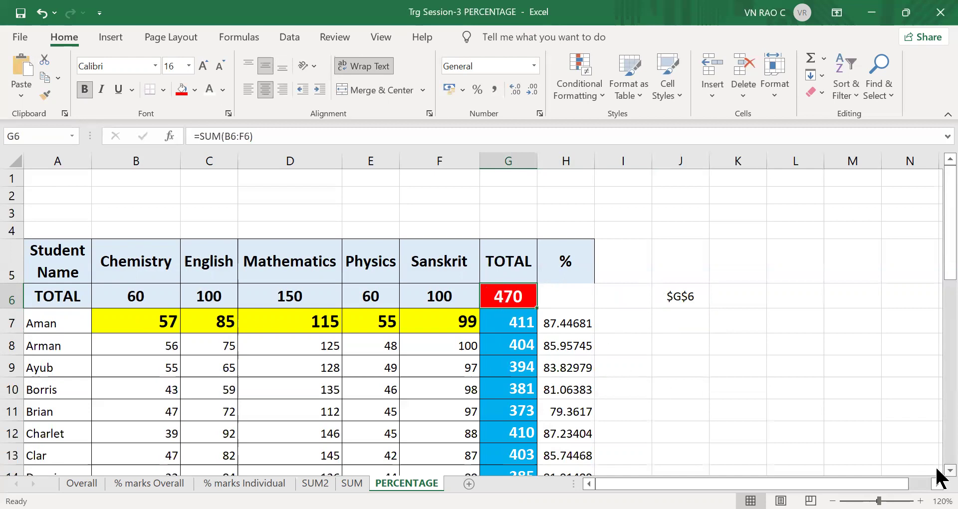
Select all the students' percentage results in column H to review them
{"action": "scroll", "coordinate": [938, 470], "scroll_direction": "down", "scroll_amount": 2}
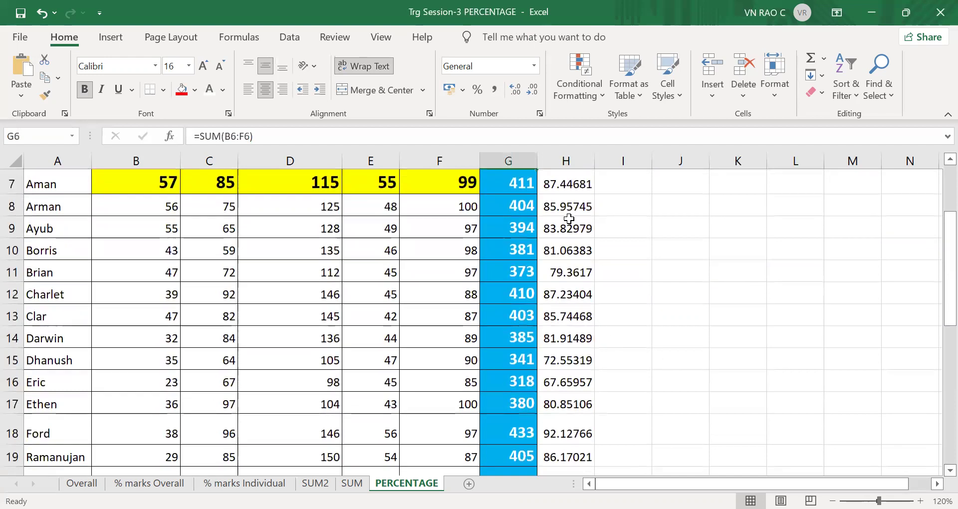
{"action": "left_click_drag", "start_coordinate": [557, 186], "coordinate": [566, 440]}
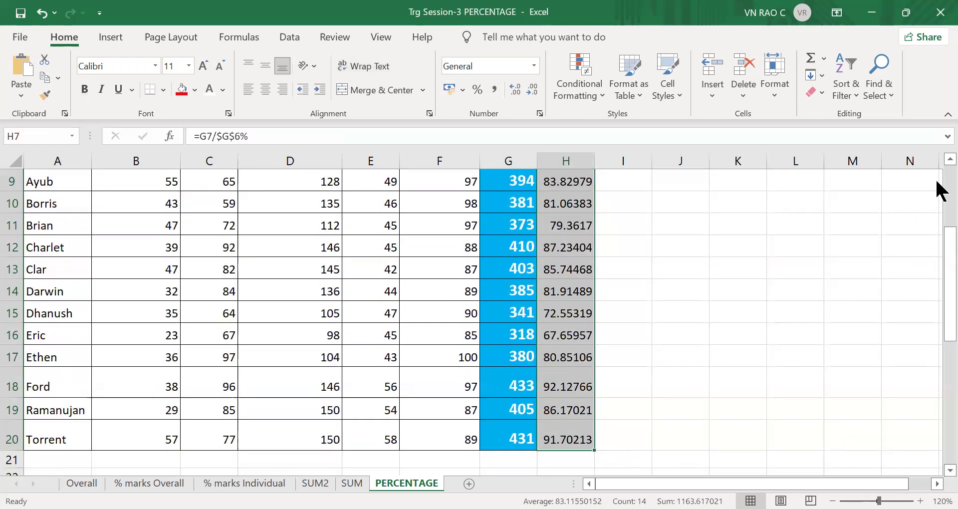
{"action": "scroll", "coordinate": [938, 189], "scroll_direction": "up", "scroll_amount": 3}
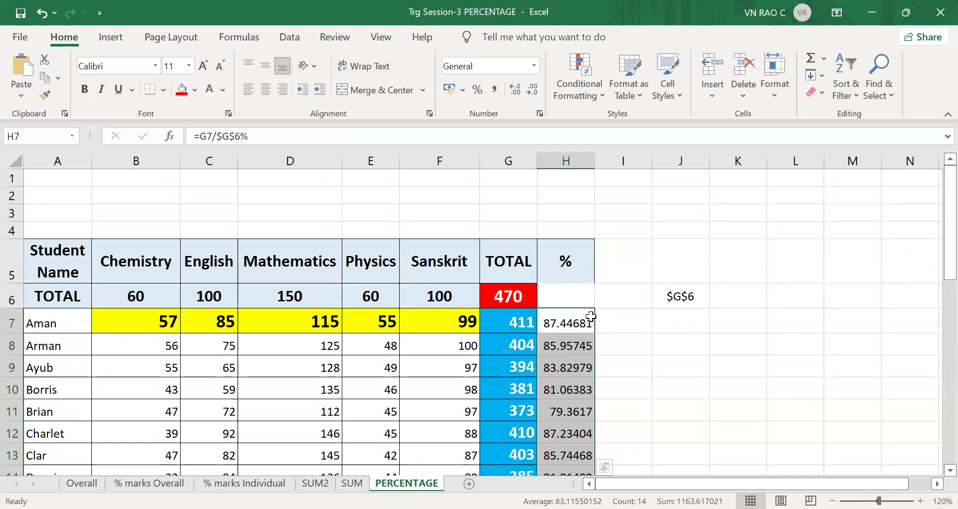
Copy the percentage formula from H7 after checking H6 and the G6 total
{"action": "left_click", "coordinate": [568, 300]}
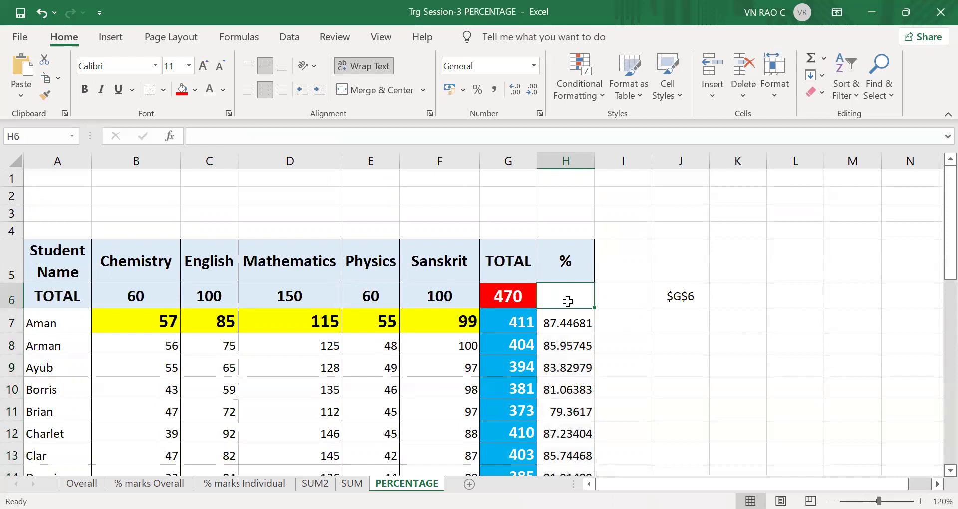
{"action": "left_click", "coordinate": [509, 297]}
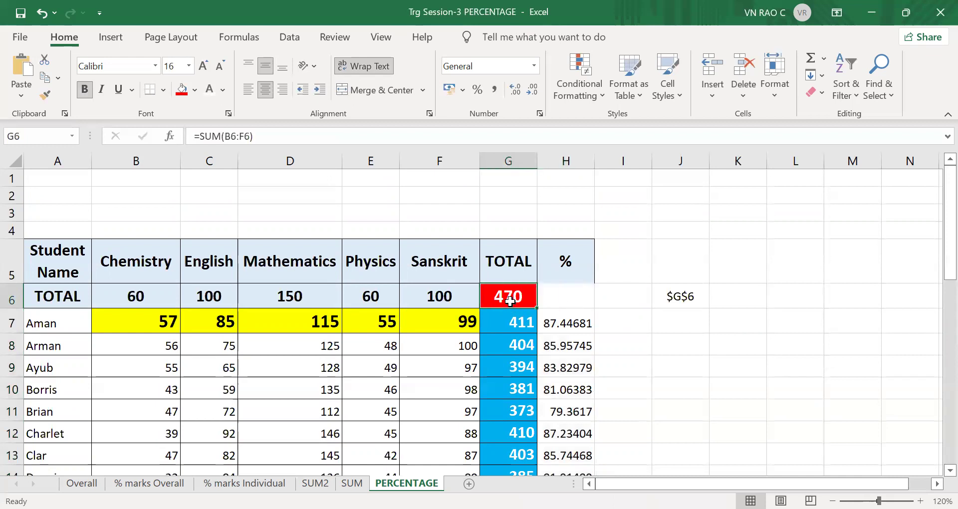
{"action": "left_click", "coordinate": [572, 303]}
{"action": "left_click", "coordinate": [574, 313]}
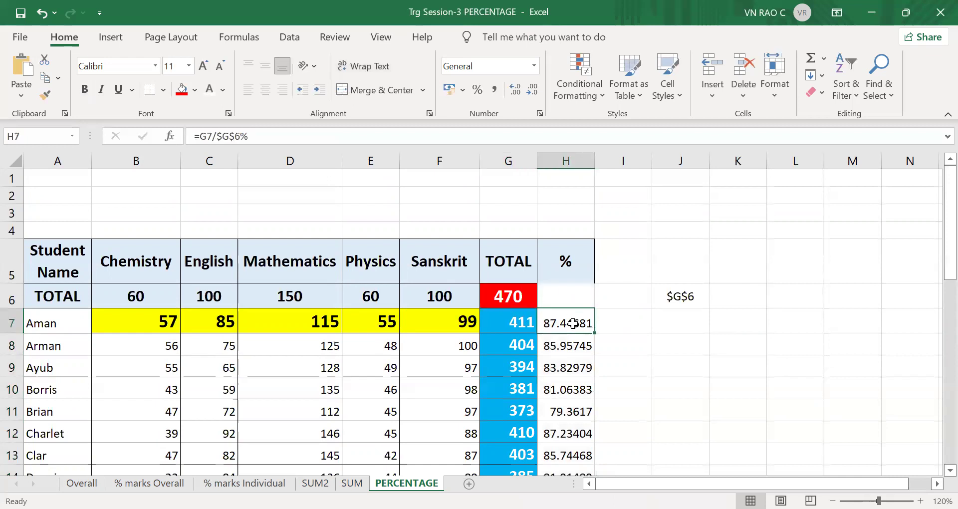
{"action": "key", "text": "ctrl+c"}
Paste the percentage formula into H6 so it shows 100
{"action": "left_click", "coordinate": [572, 295]}
{"action": "key", "text": "ctrl+v"}
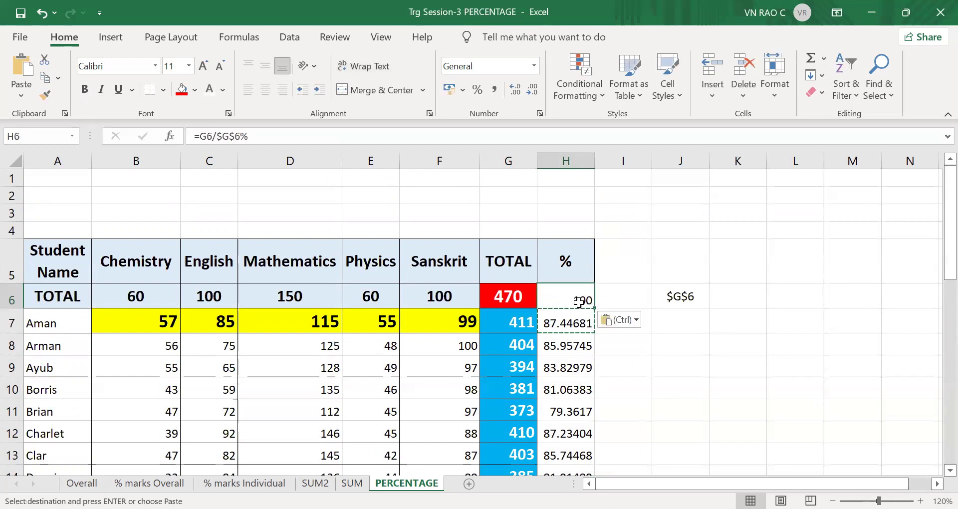
{"action": "key", "text": "Escape"}
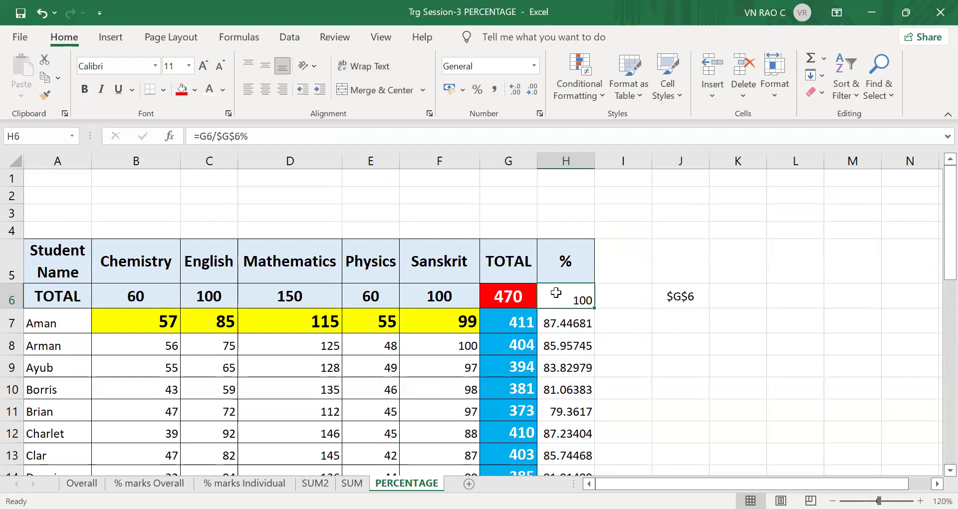
Give H6 a red fill, size 16 and bold text, then review H7:H20
{"action": "left_click", "coordinate": [181, 90]}
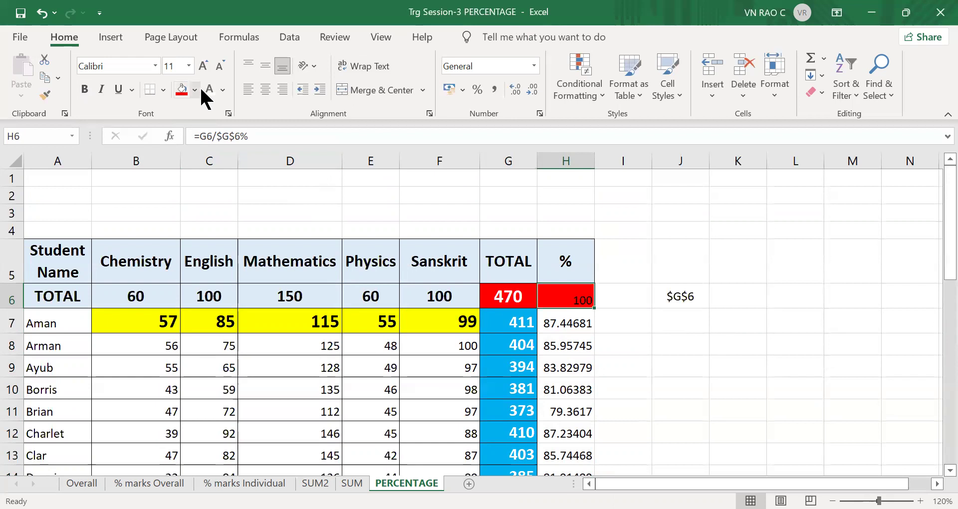
{"action": "left_click", "coordinate": [200, 67]}
{"action": "left_click", "coordinate": [201, 67]}
{"action": "left_click", "coordinate": [201, 67]}
{"action": "left_click", "coordinate": [84, 90]}
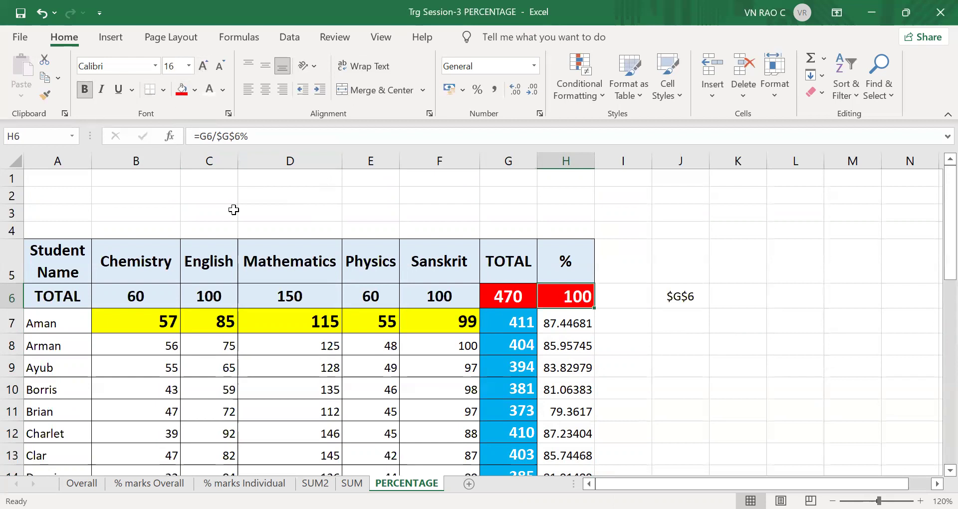
{"action": "left_click", "coordinate": [515, 296]}
{"action": "left_click", "coordinate": [575, 296]}
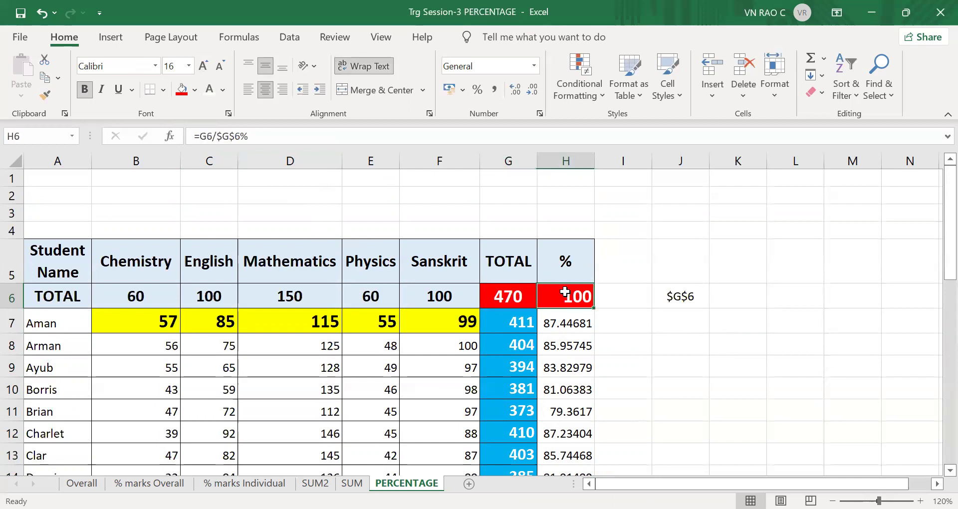
{"action": "left_click", "coordinate": [575, 325]}
{"action": "left_click_drag", "start_coordinate": [575, 326], "coordinate": [566, 439]}
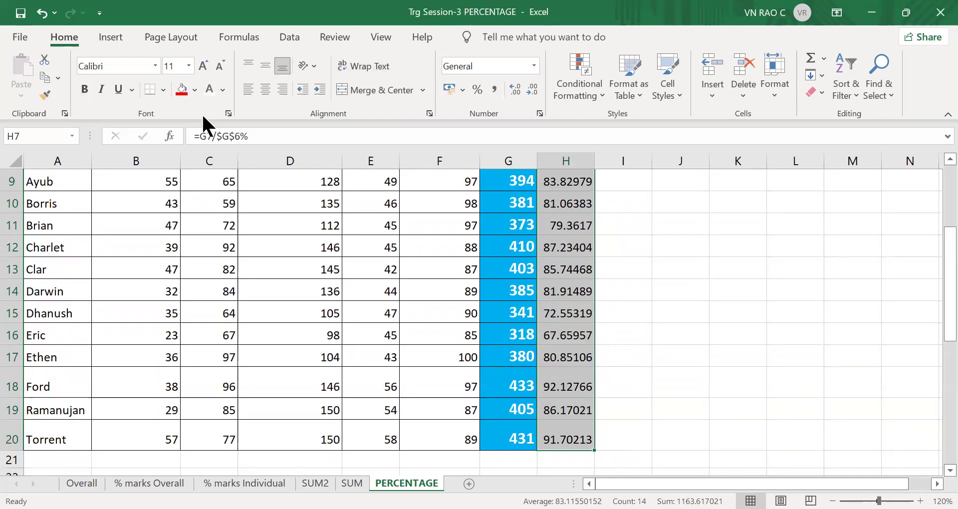
Copy the formula text G7/$G$6% from H7's formula bar
{"action": "left_click", "coordinate": [946, 220]}
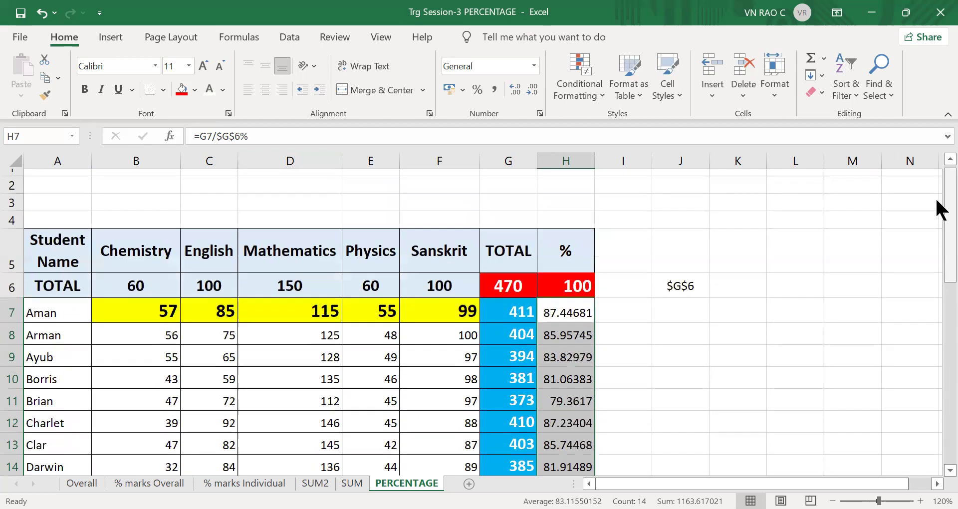
{"action": "left_click", "coordinate": [667, 324]}
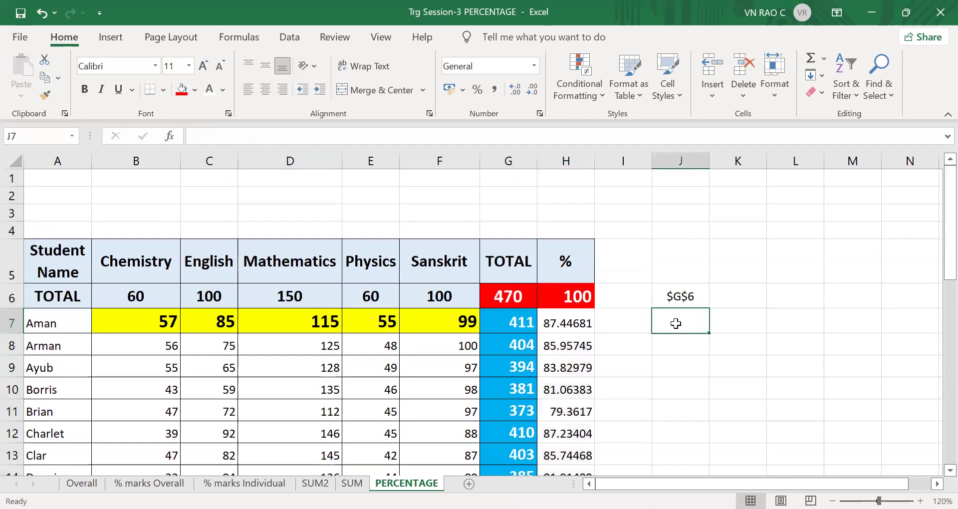
{"action": "left_click", "coordinate": [568, 316]}
{"action": "left_click_drag", "start_coordinate": [248, 136], "coordinate": [202, 131]}
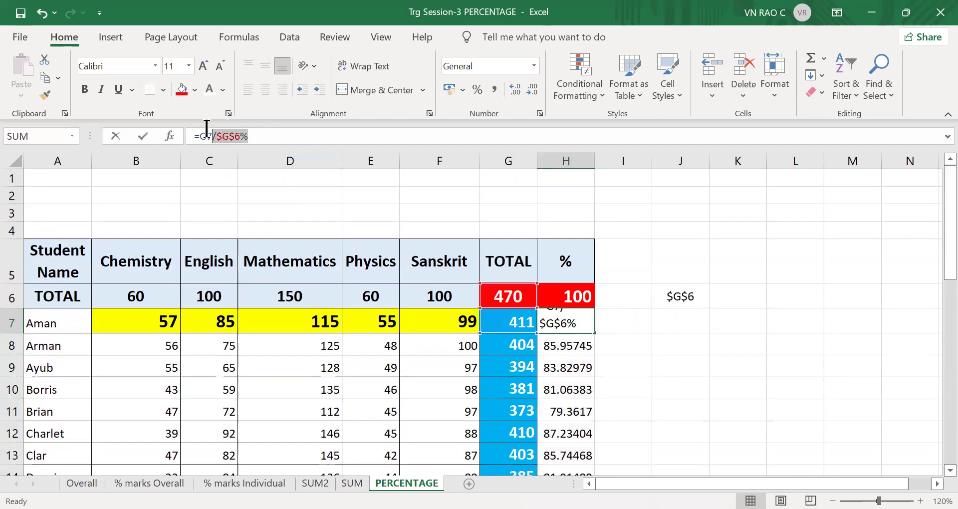
{"action": "key", "text": "ctrl+c"}
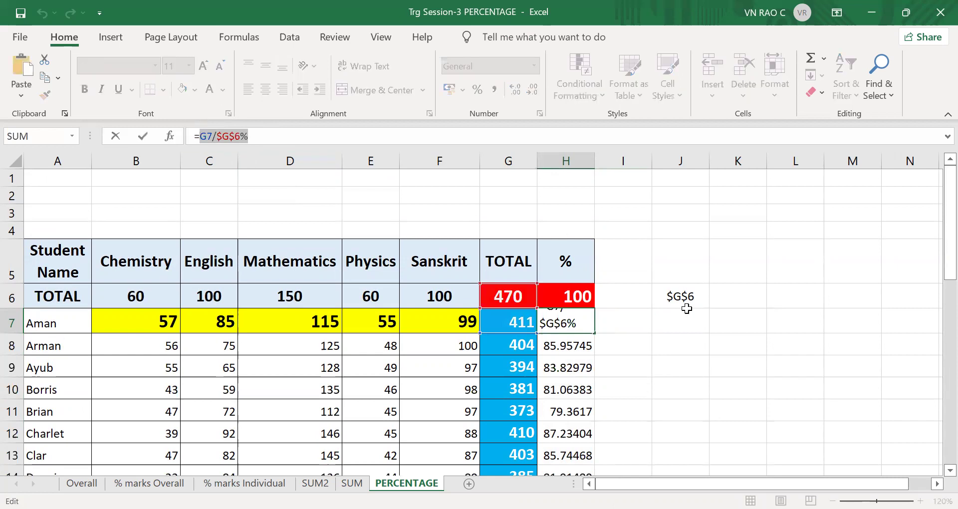
Paste G7/$G$6% as a label into J7 and widen column J
{"action": "left_click", "coordinate": [683, 344]}
{"action": "left_click", "coordinate": [694, 319]}
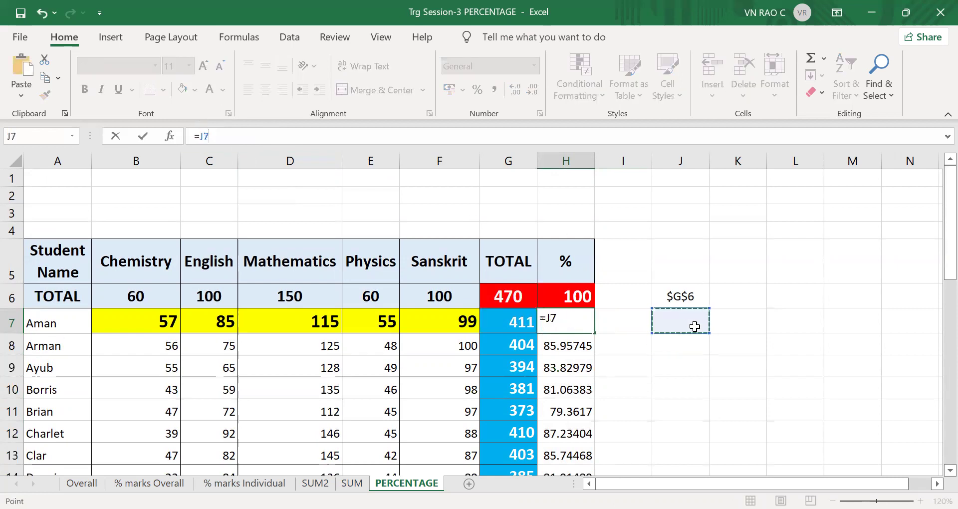
{"action": "key", "text": "Escape"}
{"action": "left_click", "coordinate": [696, 328]}
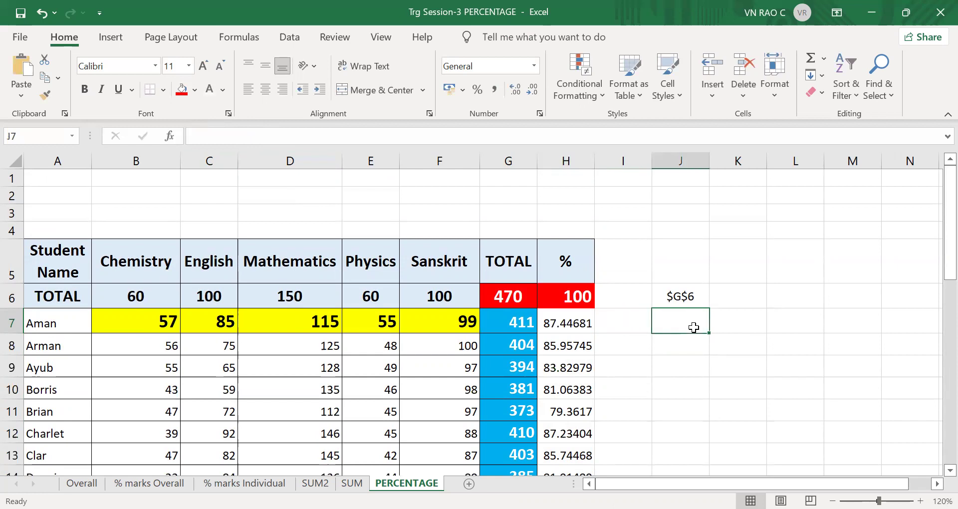
{"action": "key", "text": "ctrl+v"}
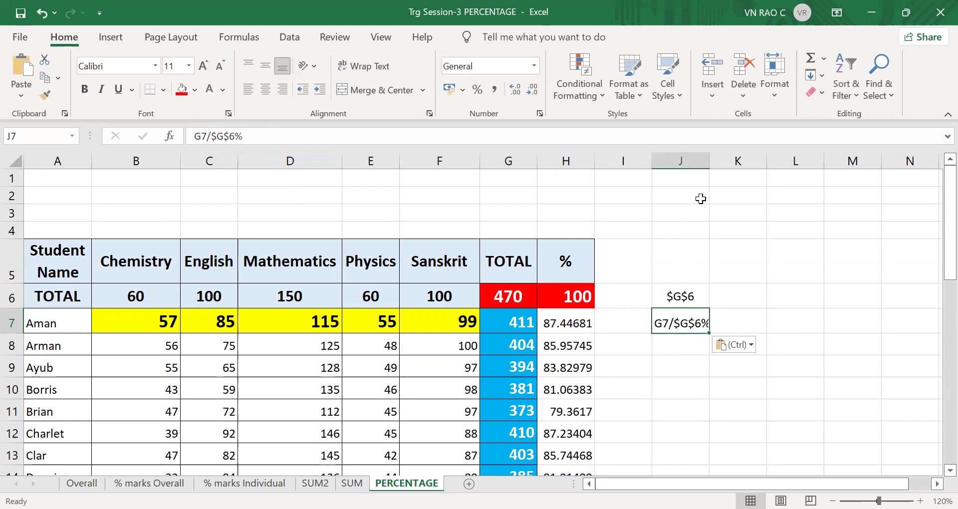
{"action": "left_click_drag", "start_coordinate": [706, 165], "coordinate": [751, 165]}
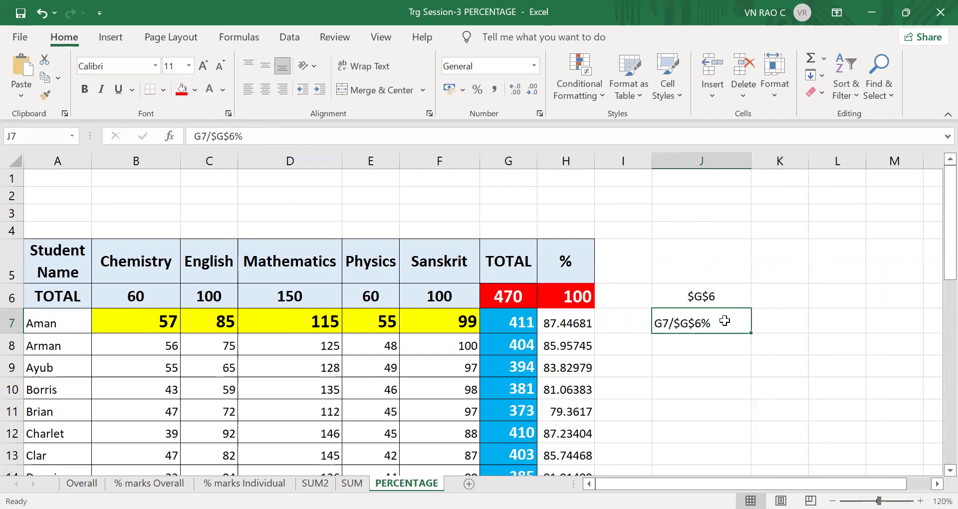
{"action": "left_click", "coordinate": [698, 297]}
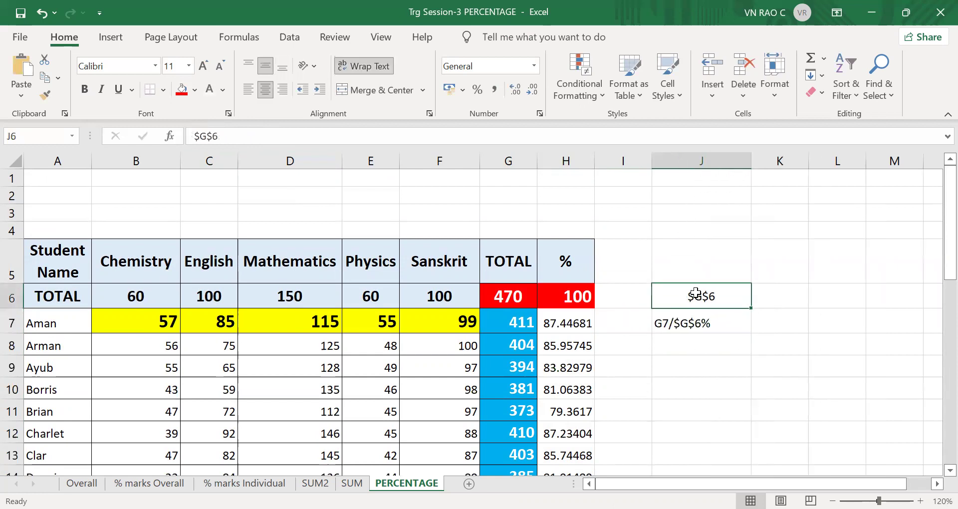
Enlarge the G7/$G$6% label in J7 a few font sizes
{"action": "left_click", "coordinate": [722, 322]}
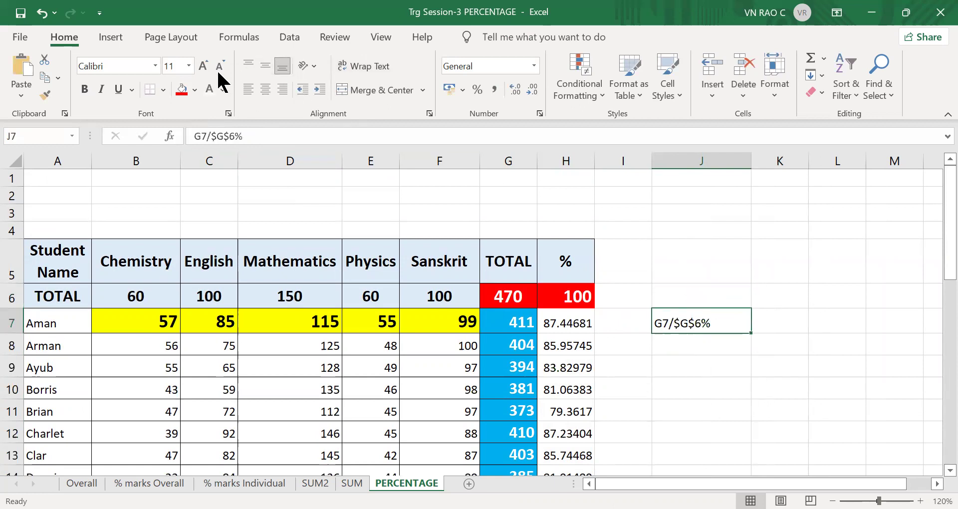
{"action": "left_click", "coordinate": [204, 67]}
{"action": "left_click", "coordinate": [203, 67]}
{"action": "left_click", "coordinate": [203, 67]}
{"action": "left_click", "coordinate": [203, 67]}
{"action": "left_click", "coordinate": [203, 67]}
{"action": "left_click", "coordinate": [203, 66]}
{"action": "left_click", "coordinate": [203, 67]}
{"action": "key", "text": "ctrl+z"}
{"action": "key", "text": "ctrl+z"}
{"action": "key", "text": "ctrl+z"}
{"action": "key", "text": "ctrl+z"}
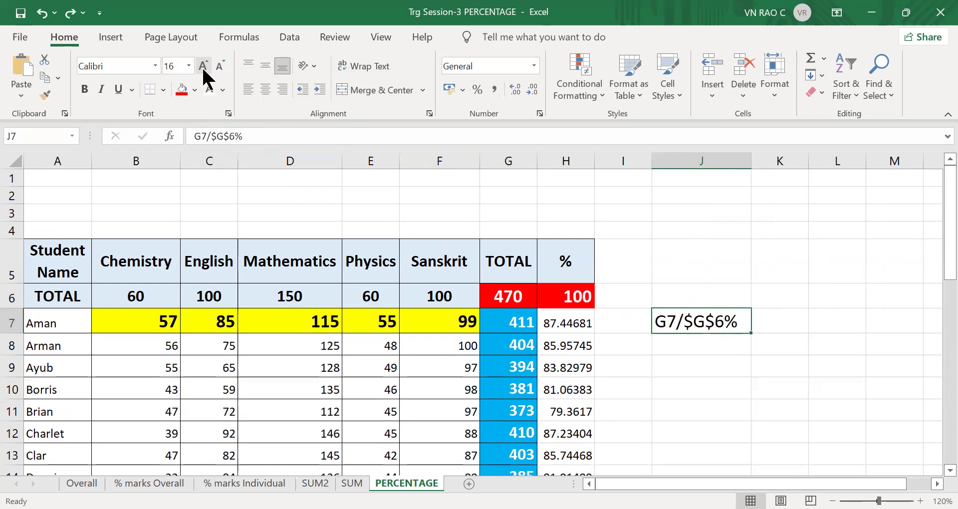
{"action": "key", "text": "ctrl+z"}
Move the label to J2, set it to size 24, and autofit column J
{"action": "key", "text": "ctrl+c"}
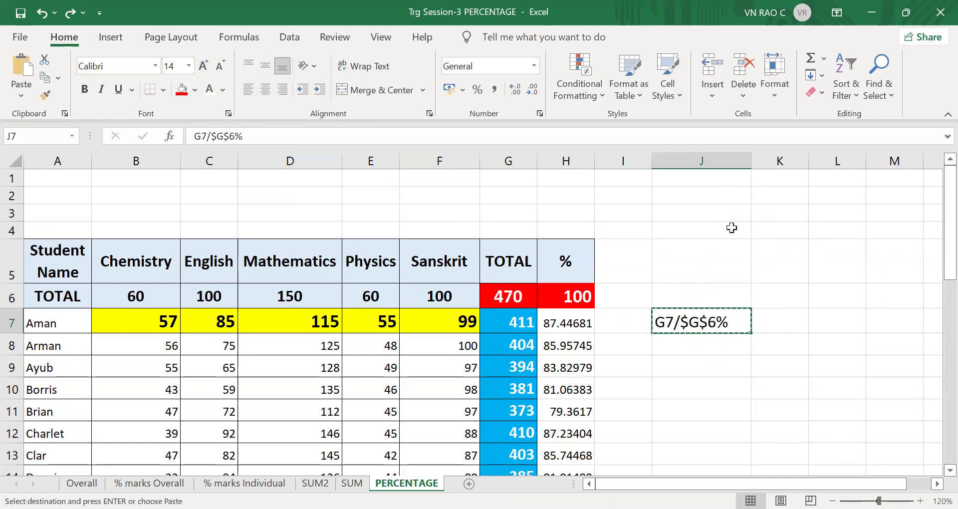
{"action": "left_click", "coordinate": [721, 190]}
{"action": "key", "text": "ctrl+v"}
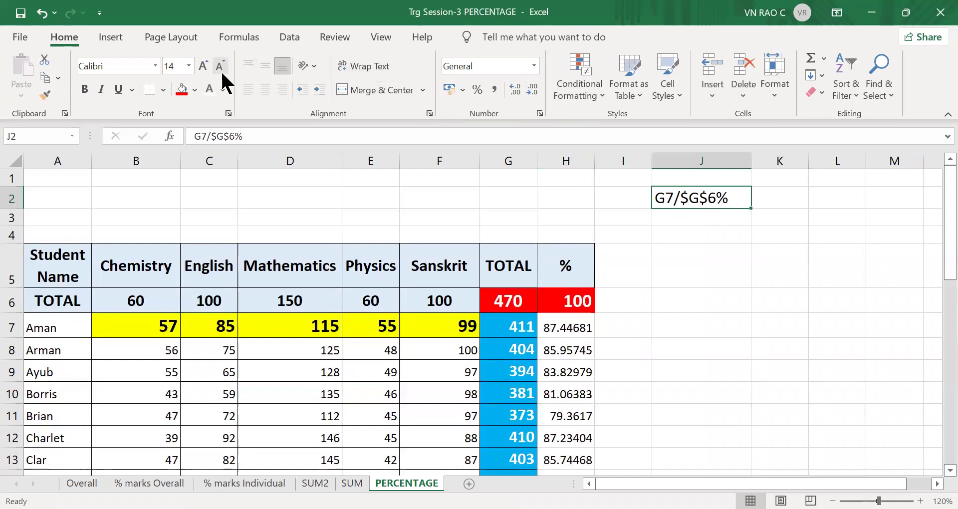
{"action": "left_click", "coordinate": [203, 65]}
{"action": "left_click", "coordinate": [203, 66]}
{"action": "left_click", "coordinate": [203, 65]}
{"action": "left_click", "coordinate": [203, 66]}
{"action": "left_click", "coordinate": [203, 66]}
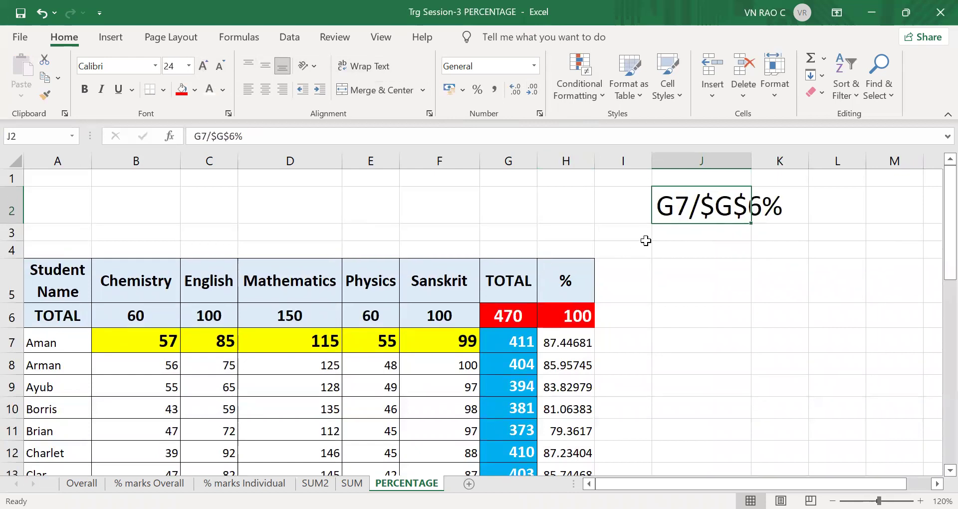
{"action": "double_click", "coordinate": [752, 159]}
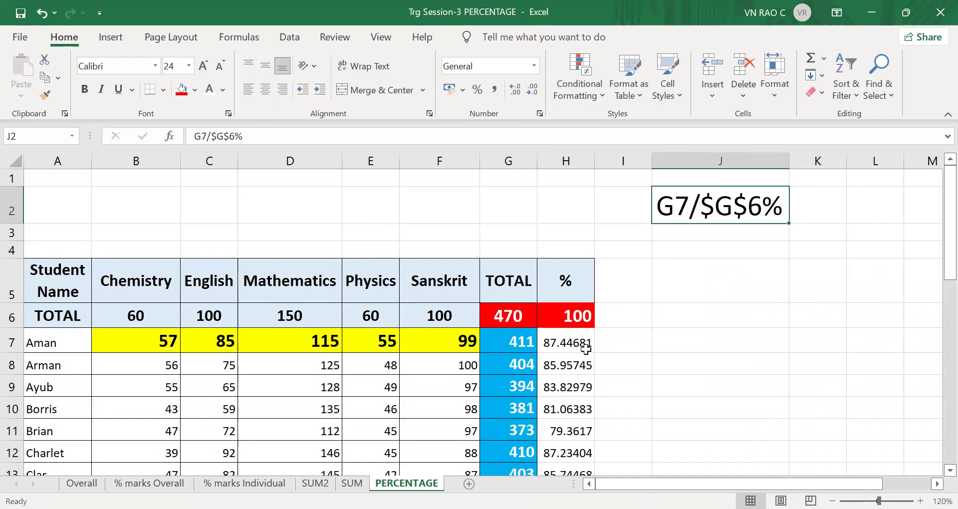
{"action": "left_click", "coordinate": [514, 340]}
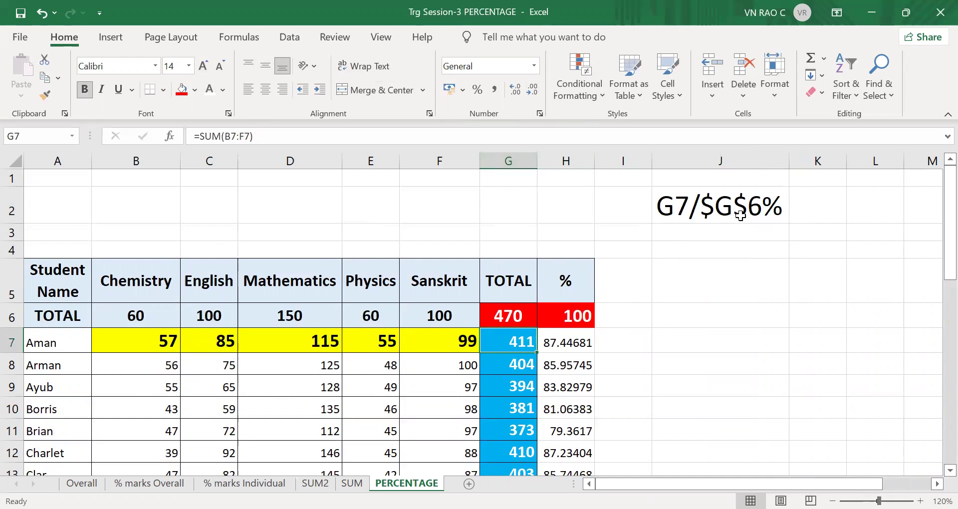
Point out the 470 maximum total in G6, then save the workbook
{"action": "left_click", "coordinate": [506, 319]}
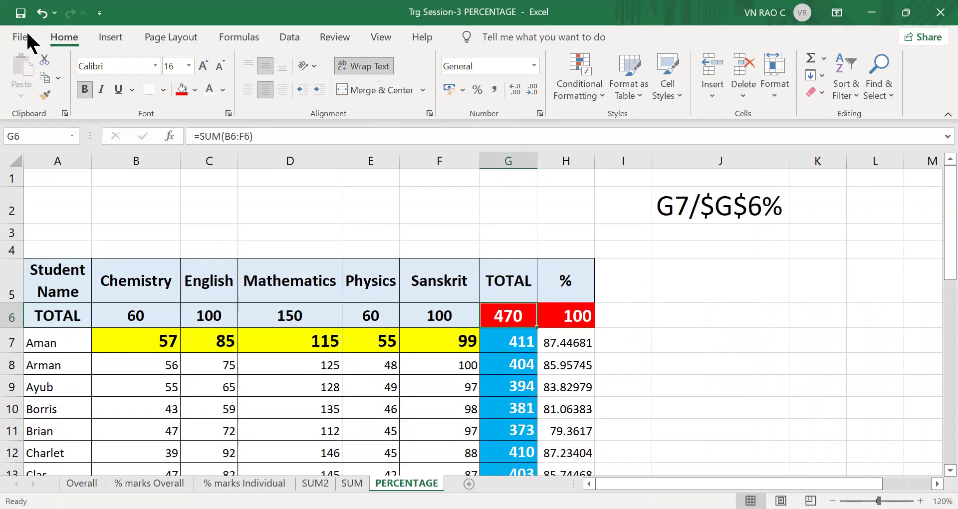
{"action": "left_click", "coordinate": [20, 13]}
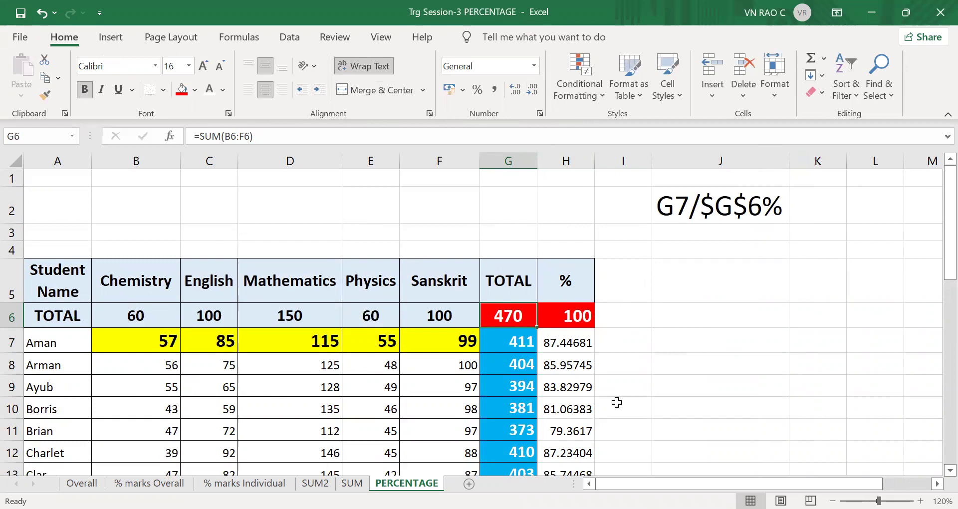